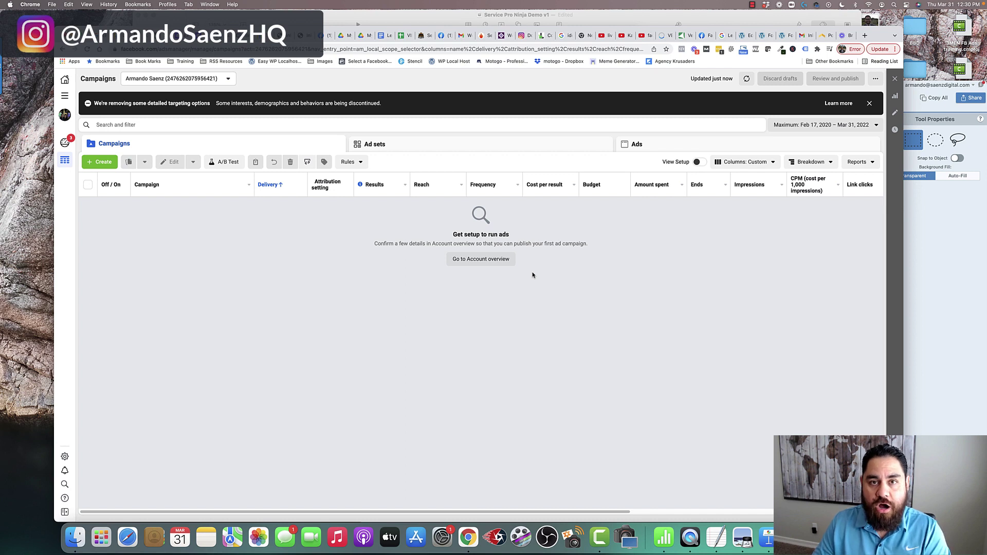
Close the detailed-targeting notice and open the Create new campaign dialog.
scroll(295, 216, right, 1)
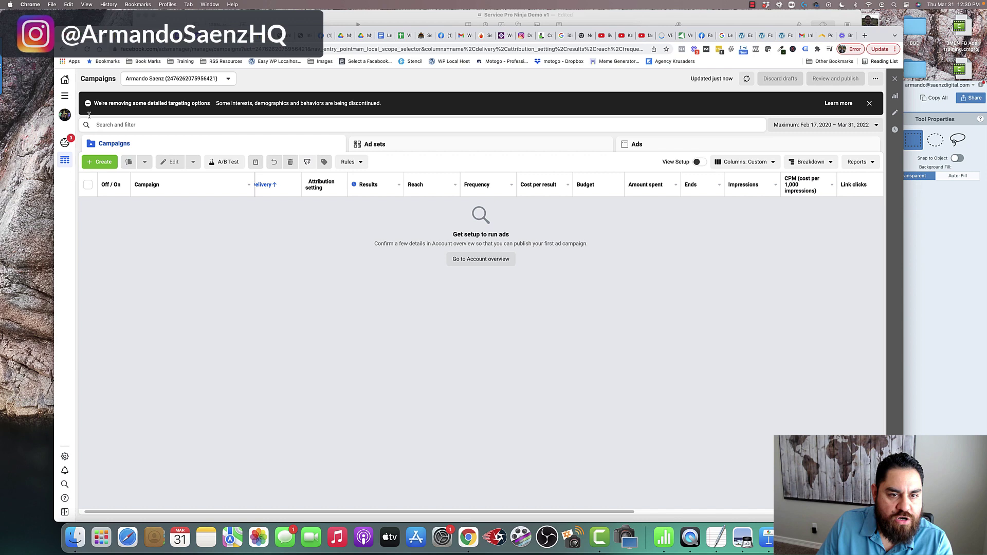
click(870, 105)
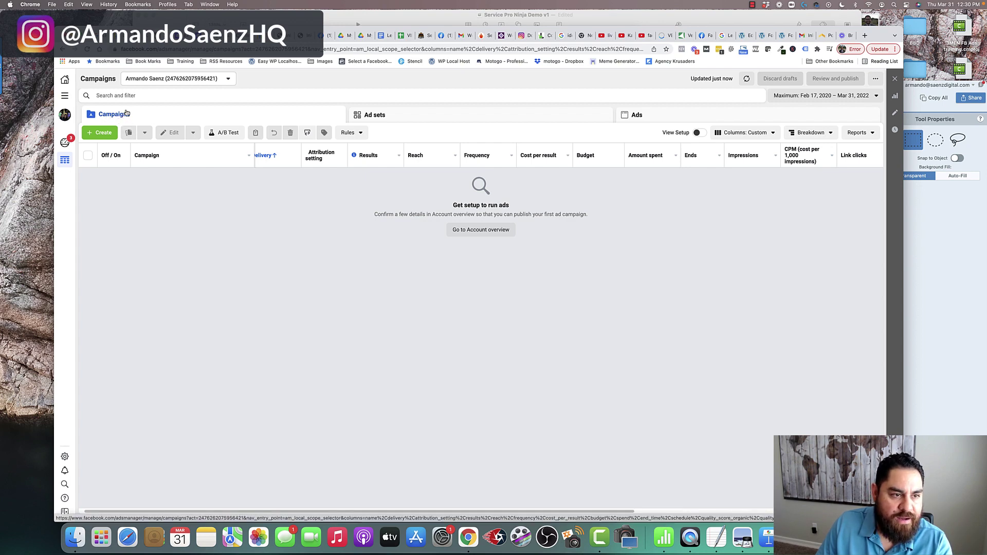
click(103, 133)
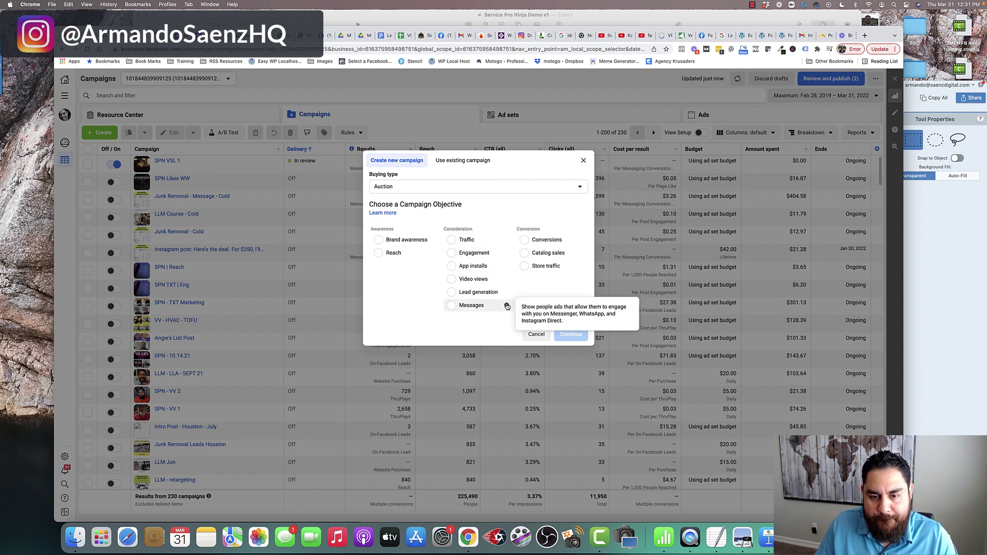
Show the description of the Messages objective for Messenger, WhatsApp and Instagram Direct chats.
mouse_move(507, 307)
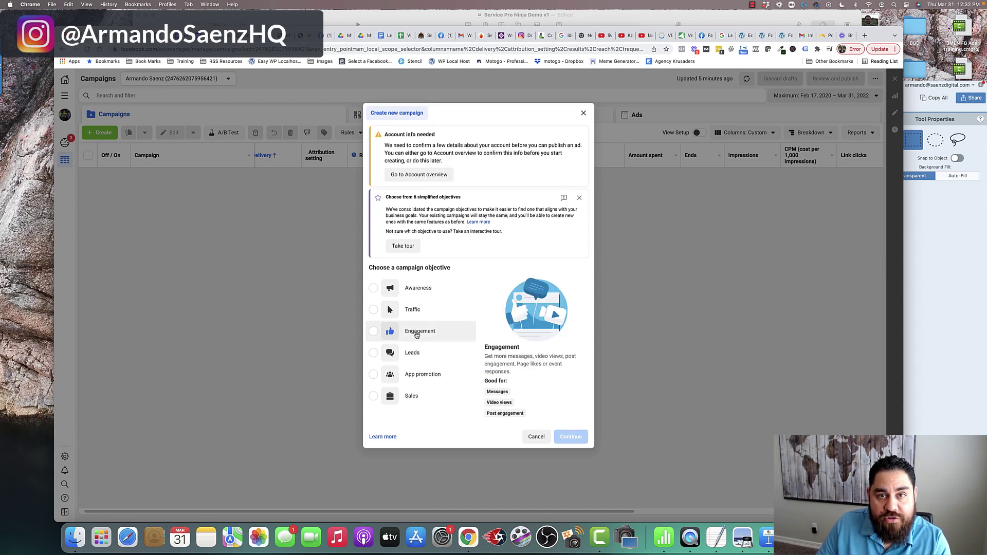
Choose the Engagement objective with Messages and continue to create the draft campaign.
click(374, 332)
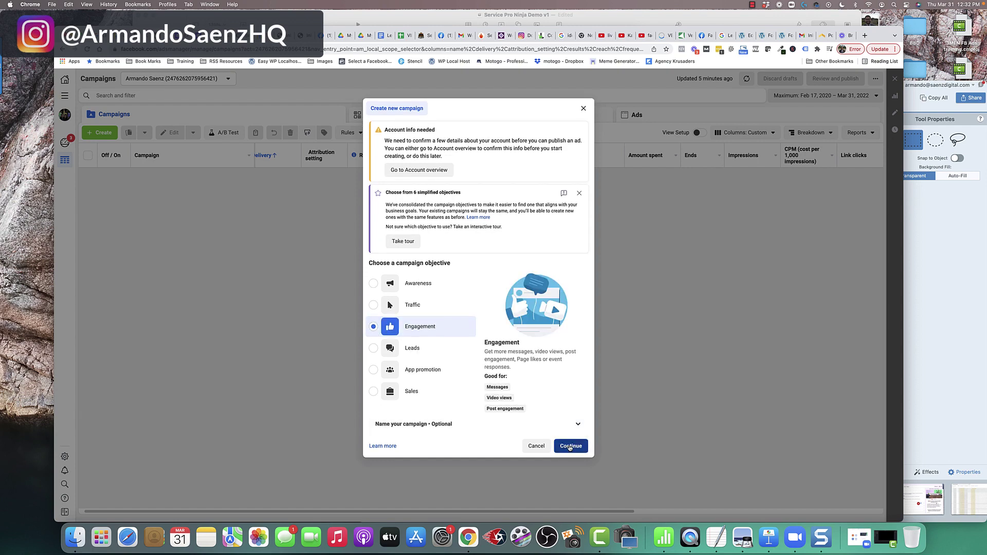
click(570, 447)
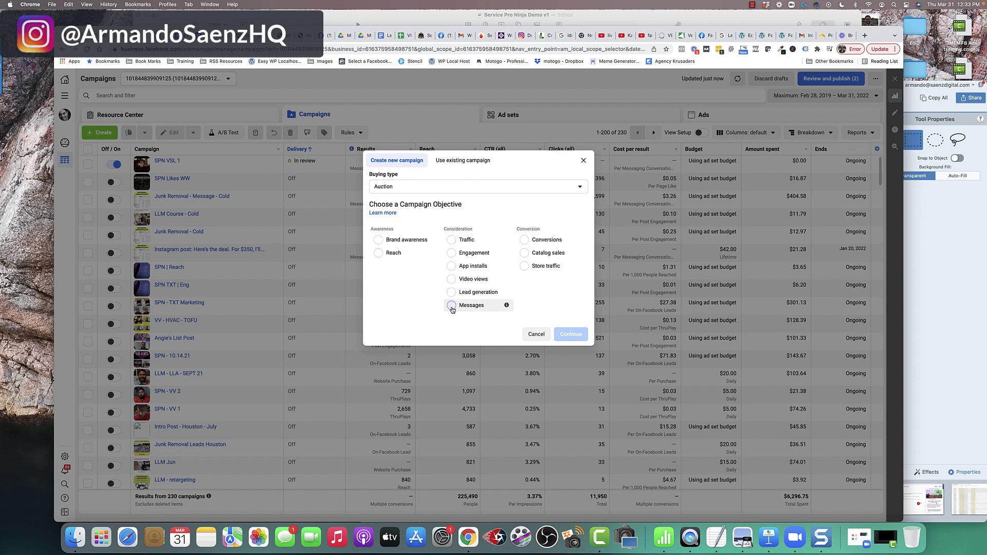
click(452, 307)
click(570, 389)
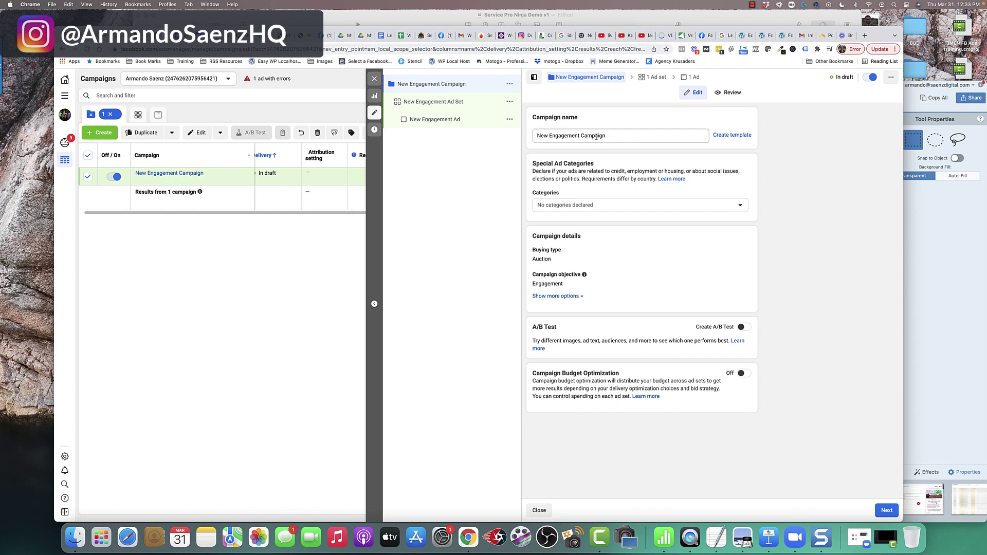
Replace the campaign name with 'Junk Removal'.
drag(606, 136, 535, 135)
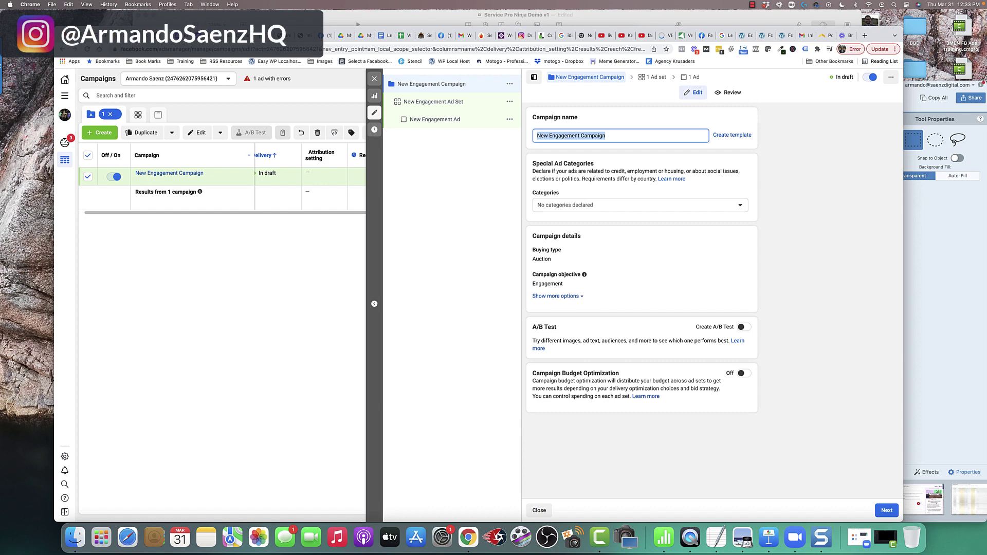
text(name)
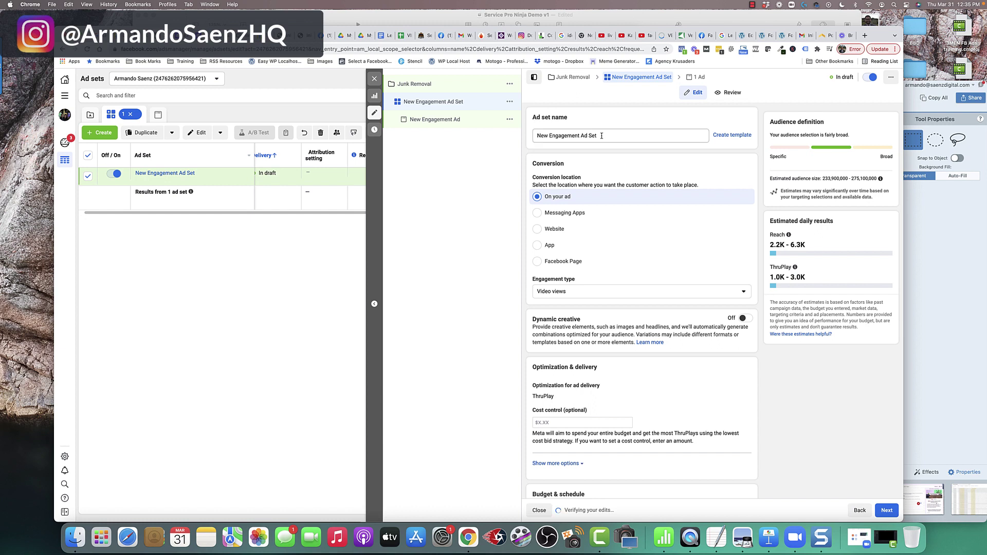
Replace the ad set name with 'location + mobile'.
triple_click(535, 136)
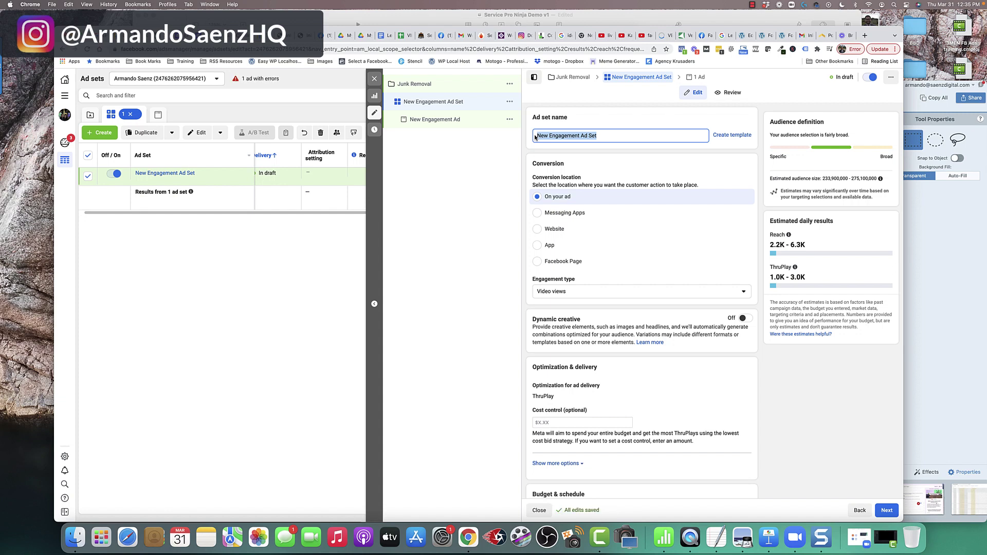
text(location)
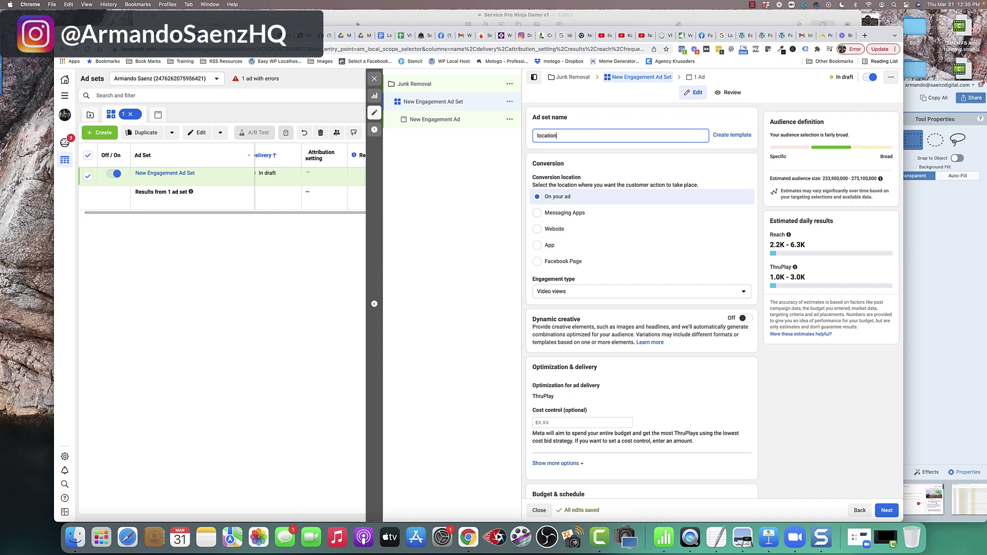
text( +)
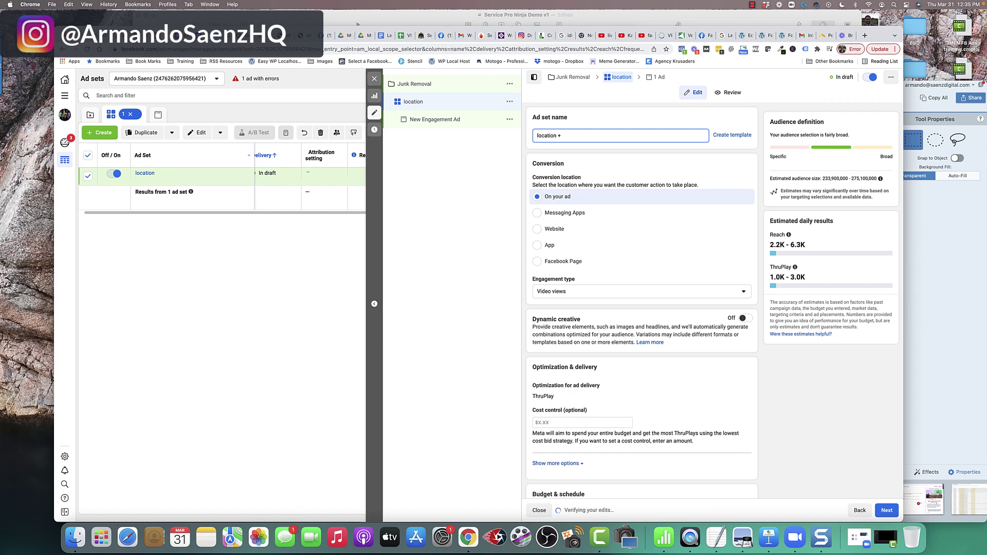
text( mb)
text(bile)
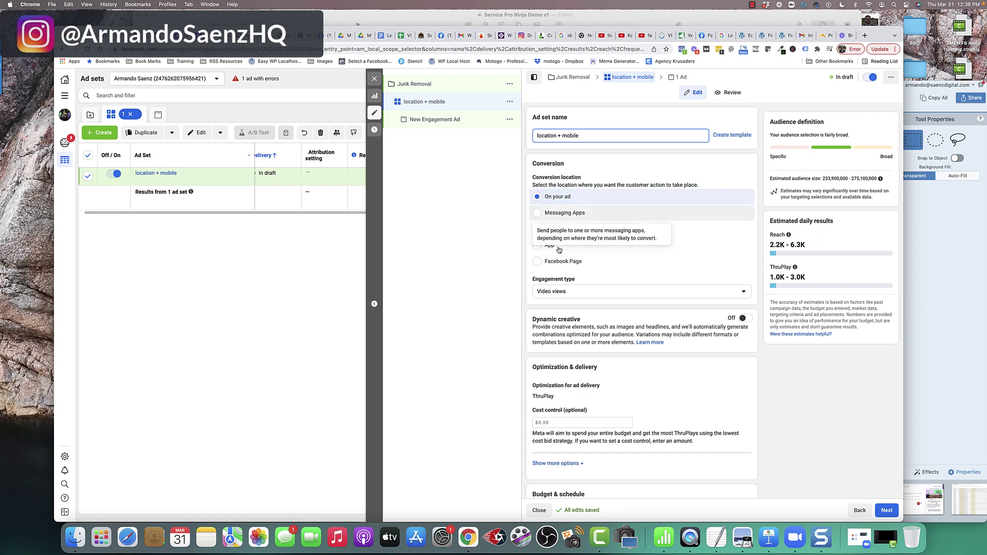
Set conversion location to Messaging Apps with Click to message ad type on Messenger.
click(538, 215)
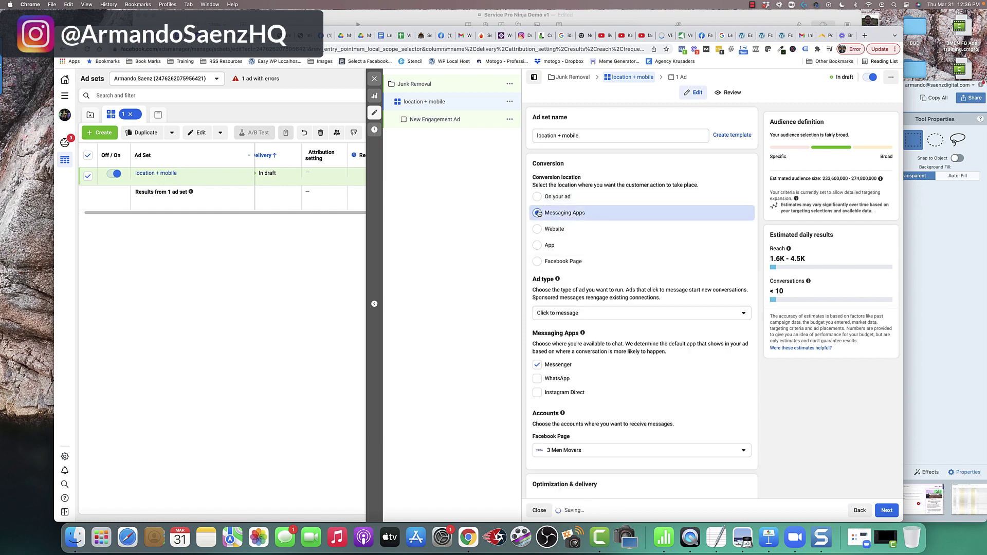
scroll(538, 216, down, 1)
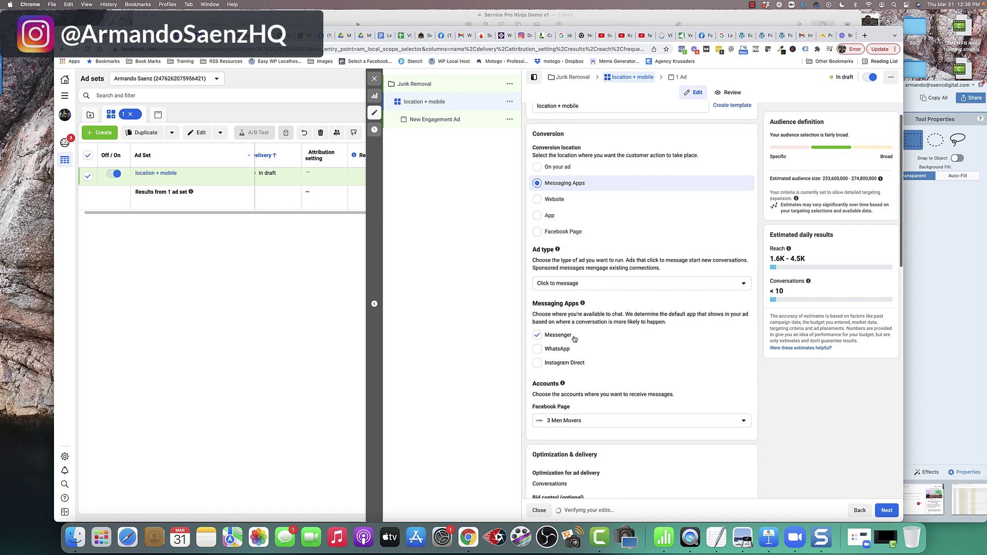
scroll(565, 283, down, 1)
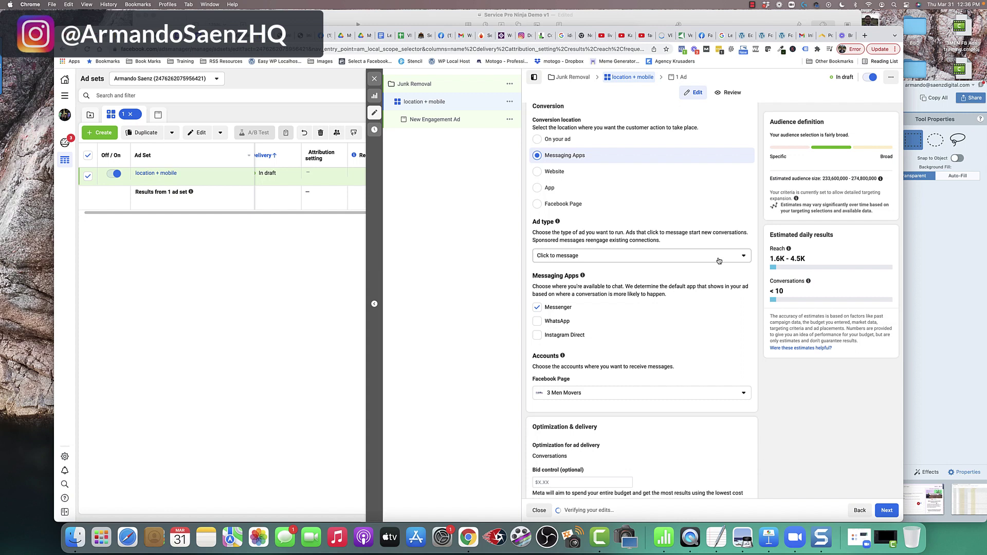
click(742, 258)
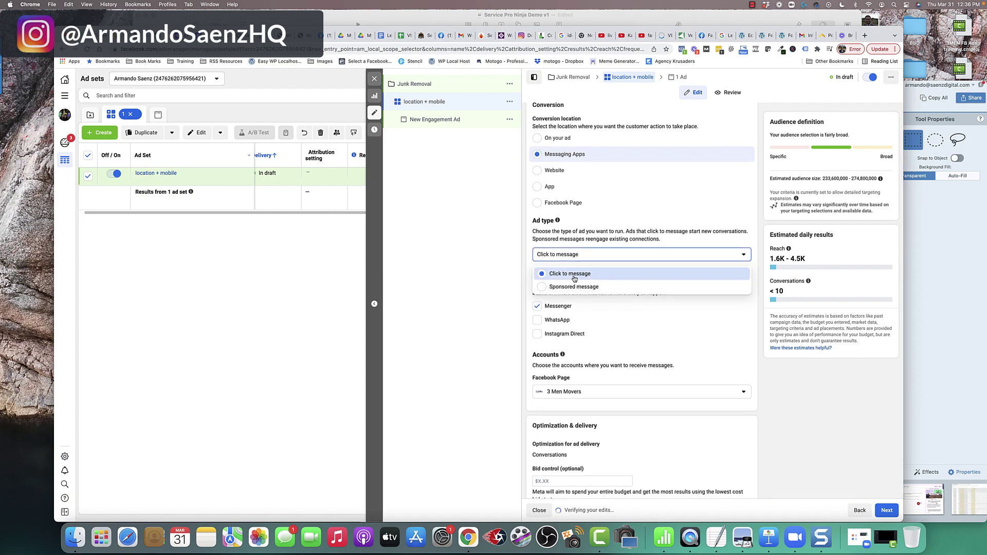
click(575, 278)
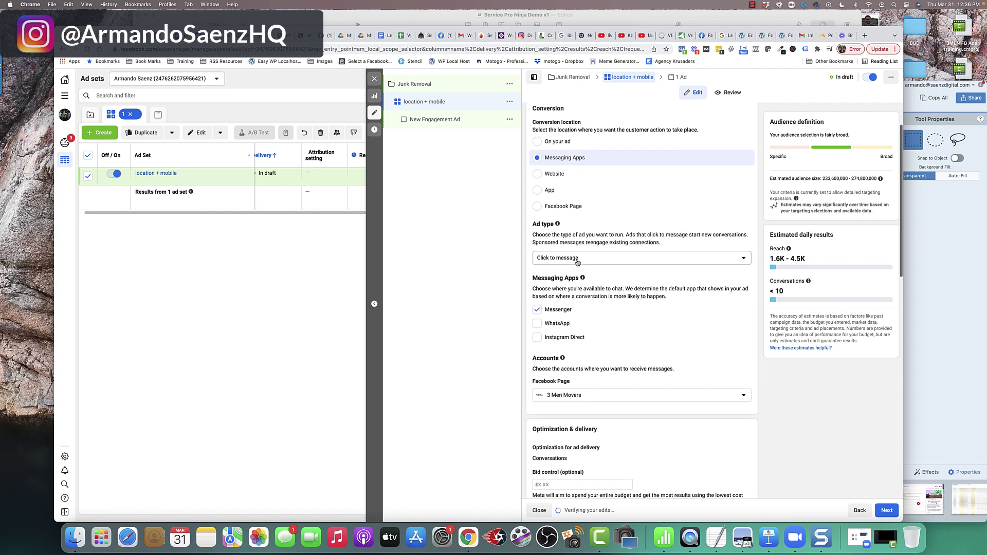
scroll(532, 232, down, 2)
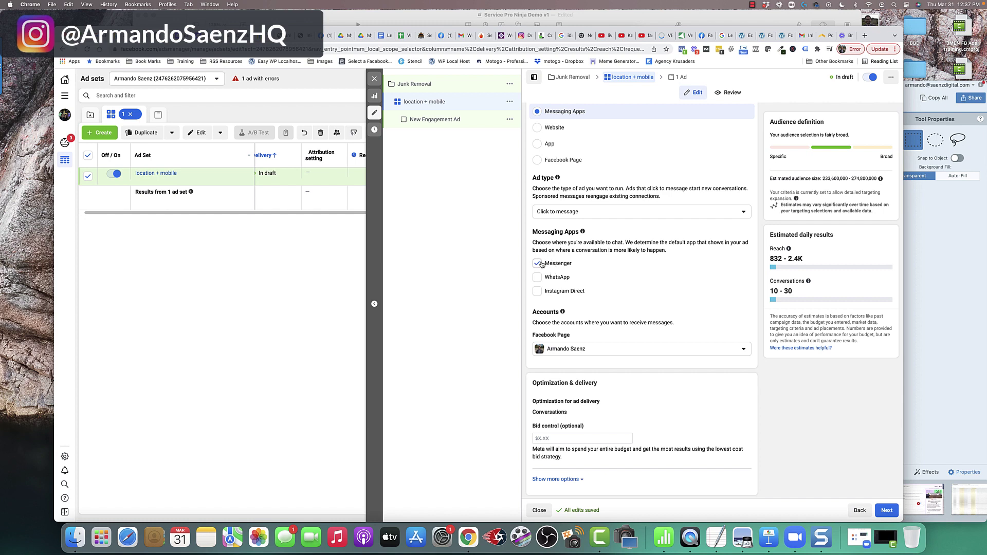
scroll(738, 284, down, 2)
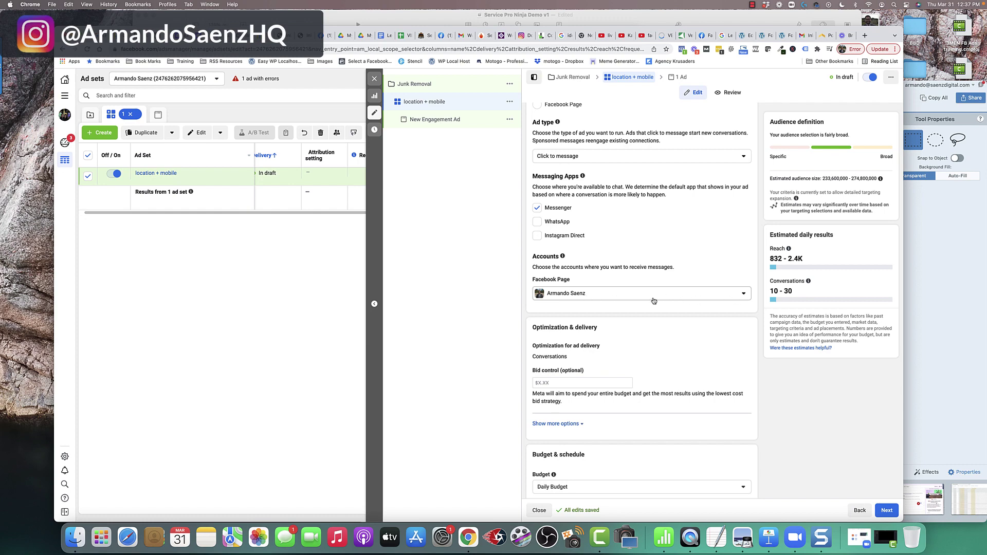
scroll(654, 301, down, 1)
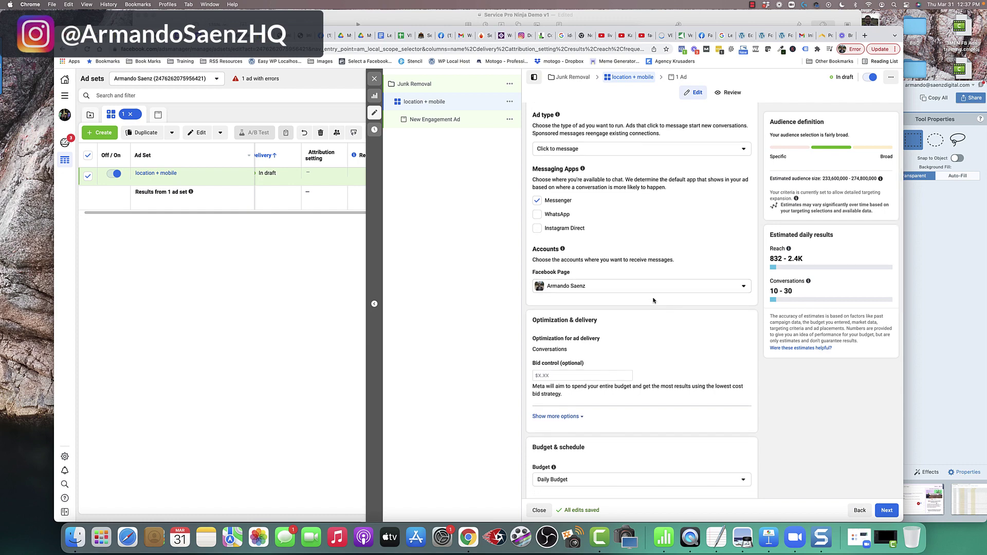
Change the Daily Budget amount under Budget & schedule to 20.
scroll(654, 300, down, 5)
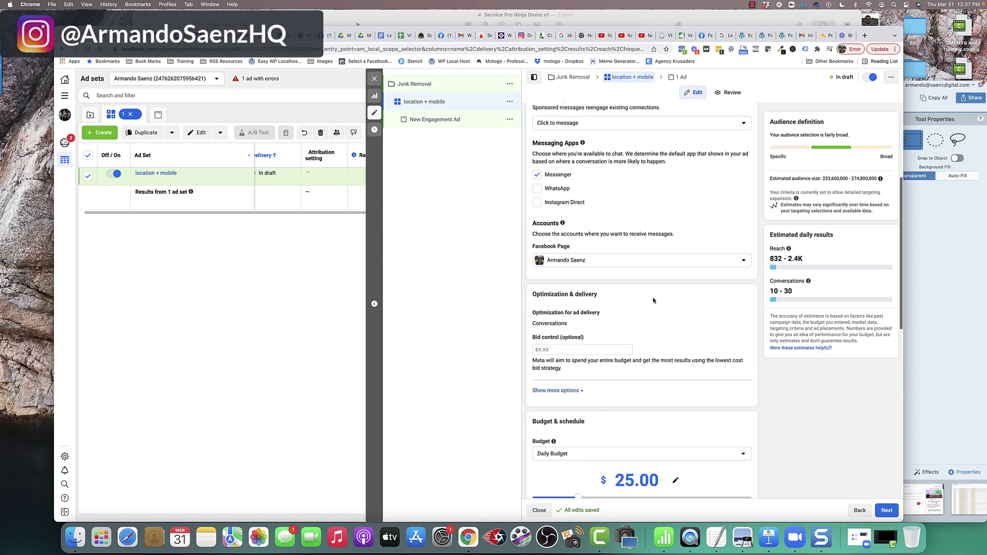
scroll(599, 265, down, 1)
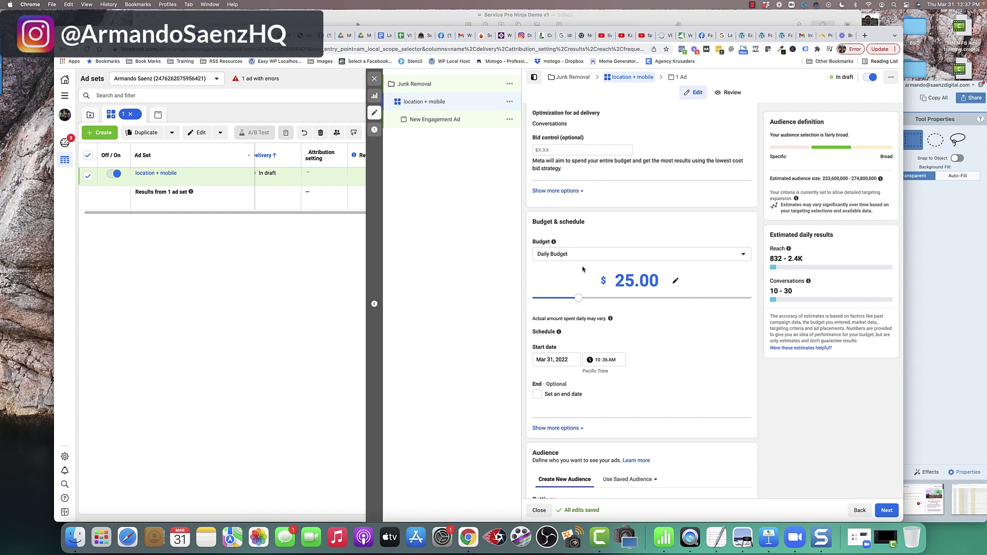
scroll(619, 287, down, 1)
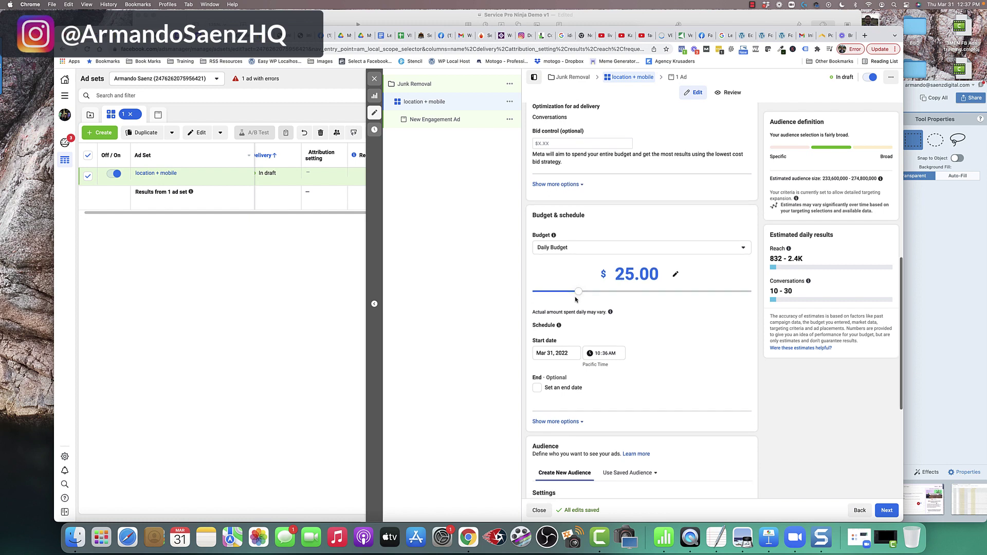
double_click(619, 281)
text(20)
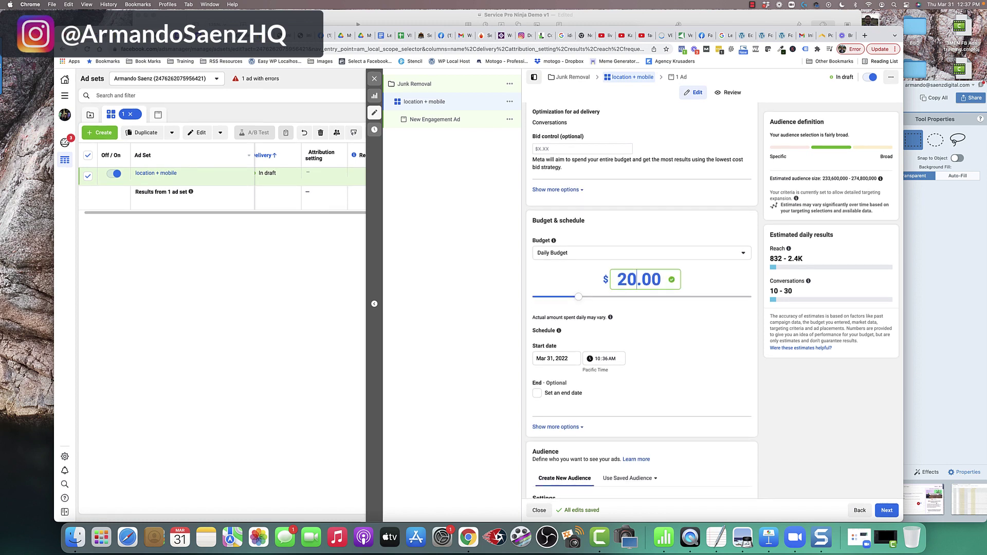
key(Return)
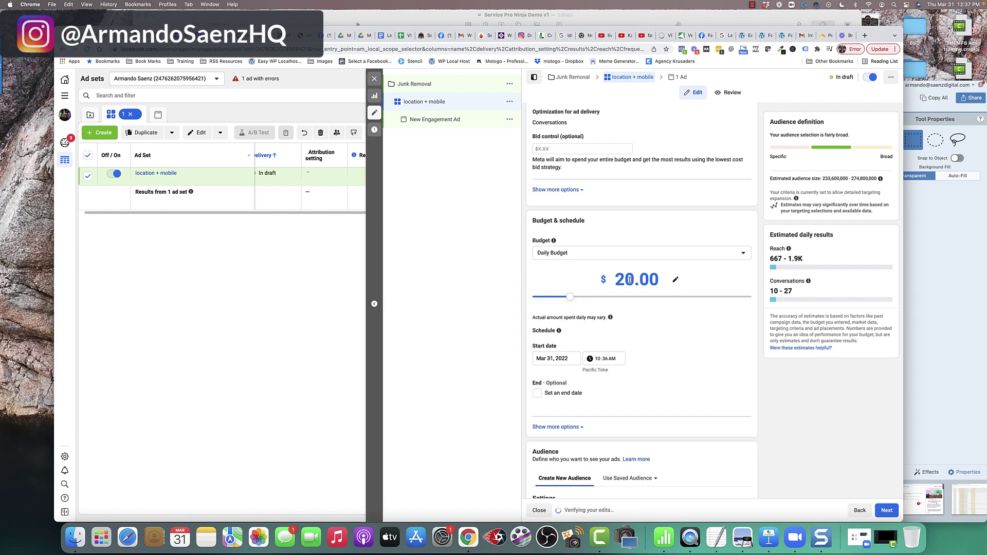
scroll(630, 280, down, 5)
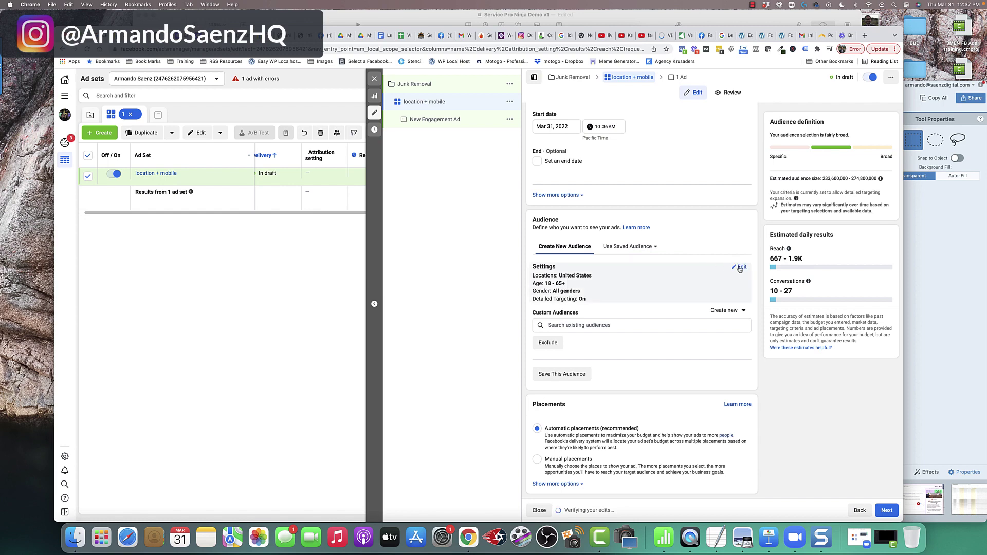
Edit the audience to a minimum age of 30 and open Detailed Targeting for editing.
click(739, 267)
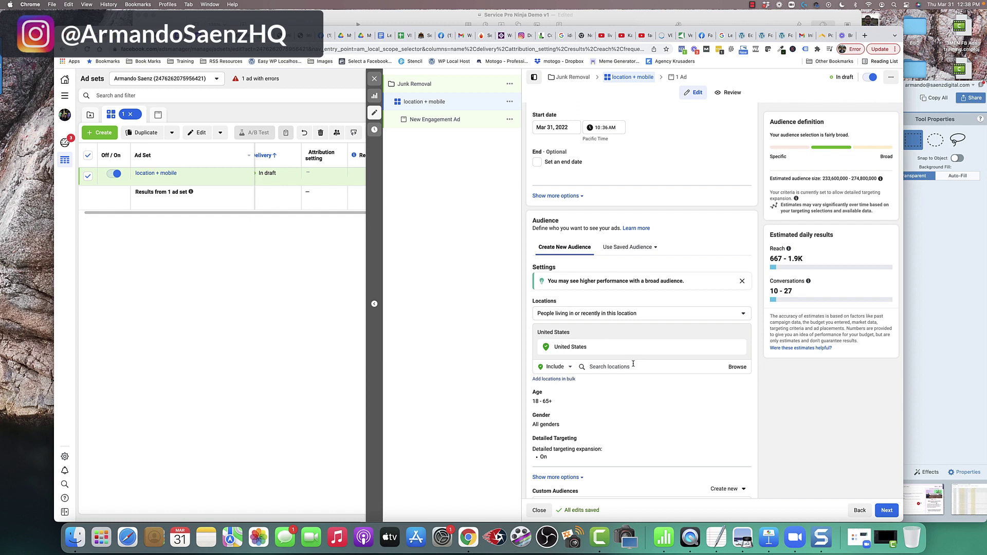
click(634, 366)
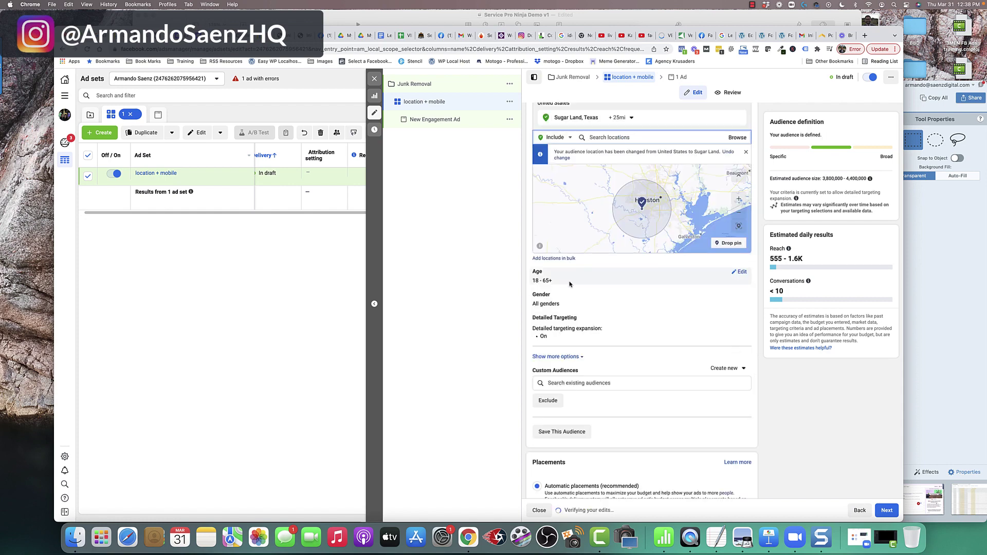
click(740, 272)
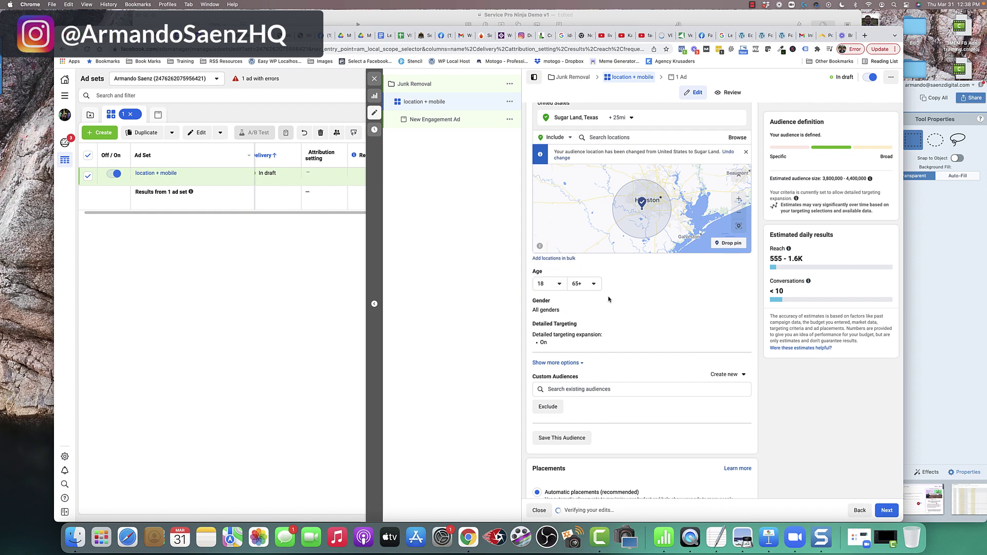
click(560, 284)
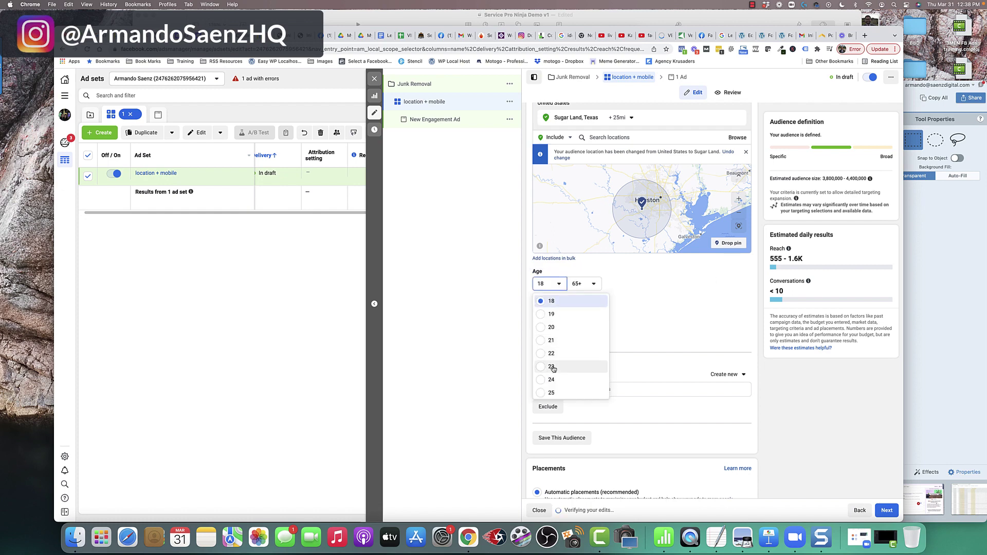
scroll(553, 365, down, 2)
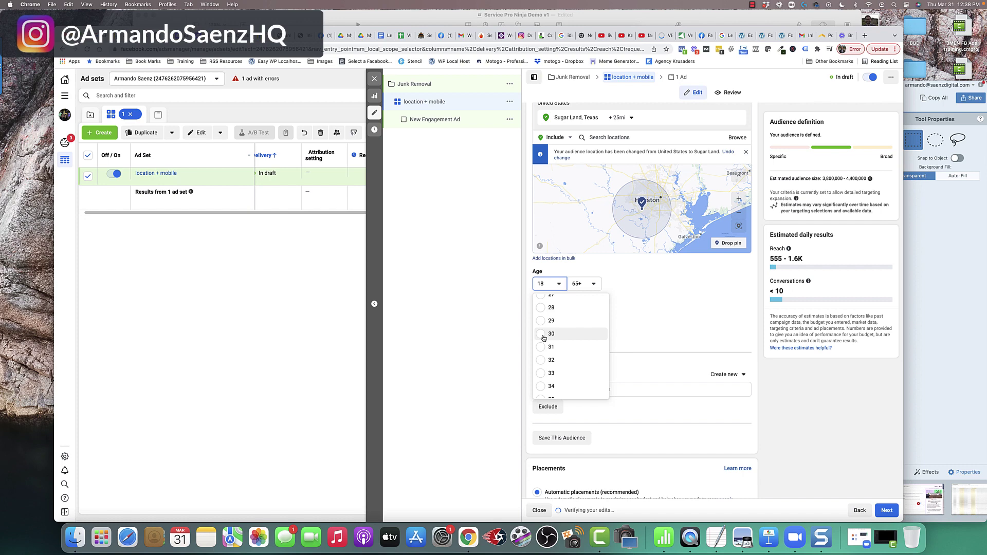
click(551, 335)
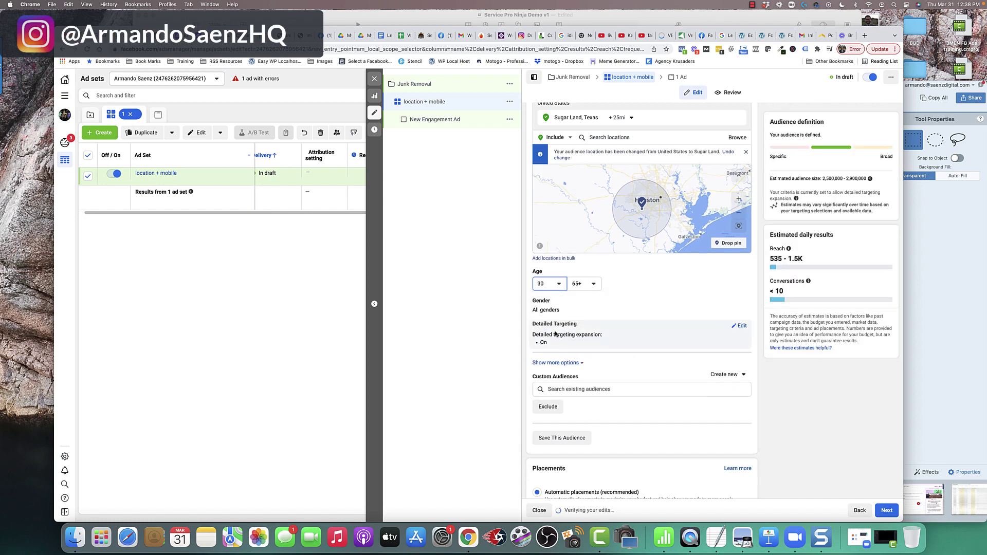
click(542, 347)
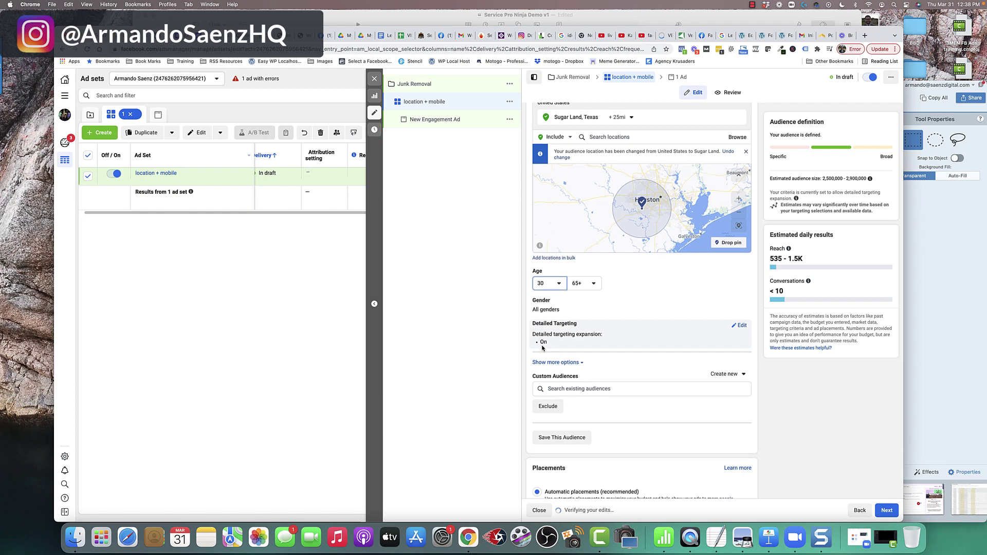
scroll(668, 355, down, 3)
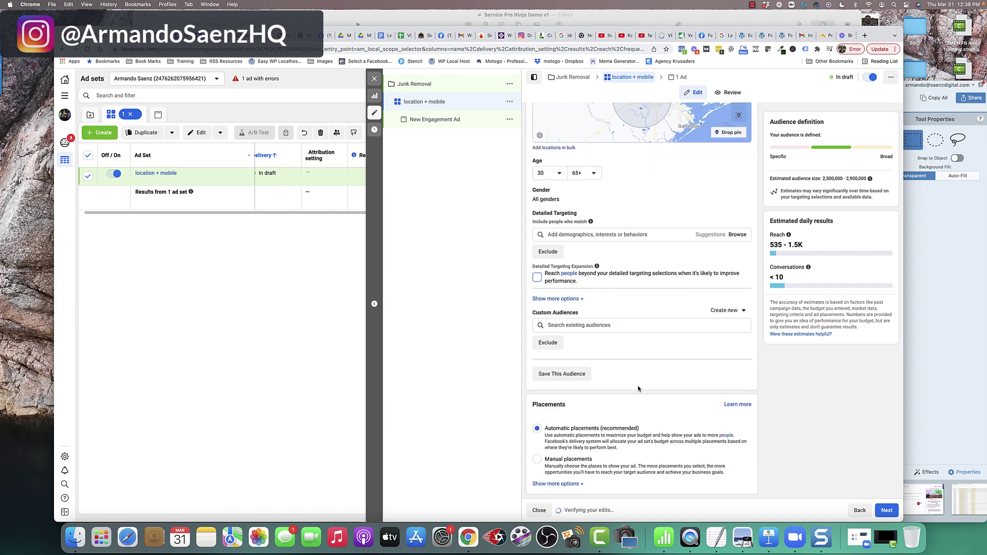
Switch placements to Manual and review the placement checklist.
click(545, 462)
scroll(689, 430, down, 2)
scroll(689, 429, down, 4)
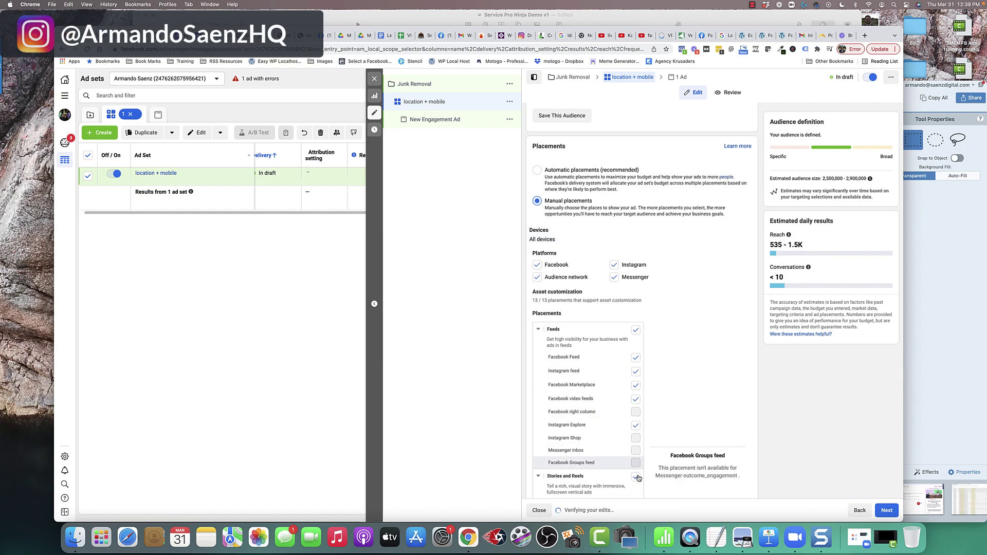
scroll(637, 390, down, 3)
scroll(639, 392, down, 2)
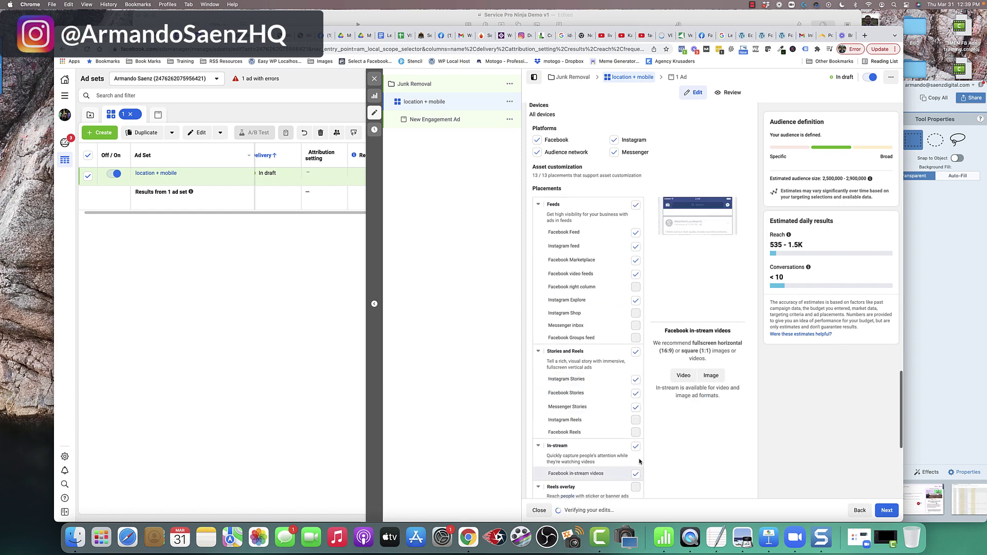
scroll(639, 339, down, 10)
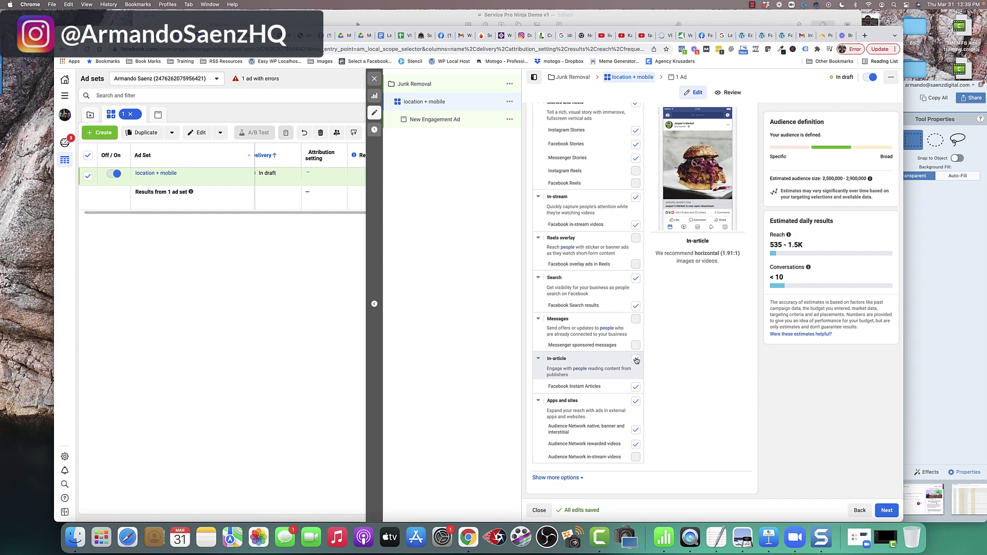
click(434, 119)
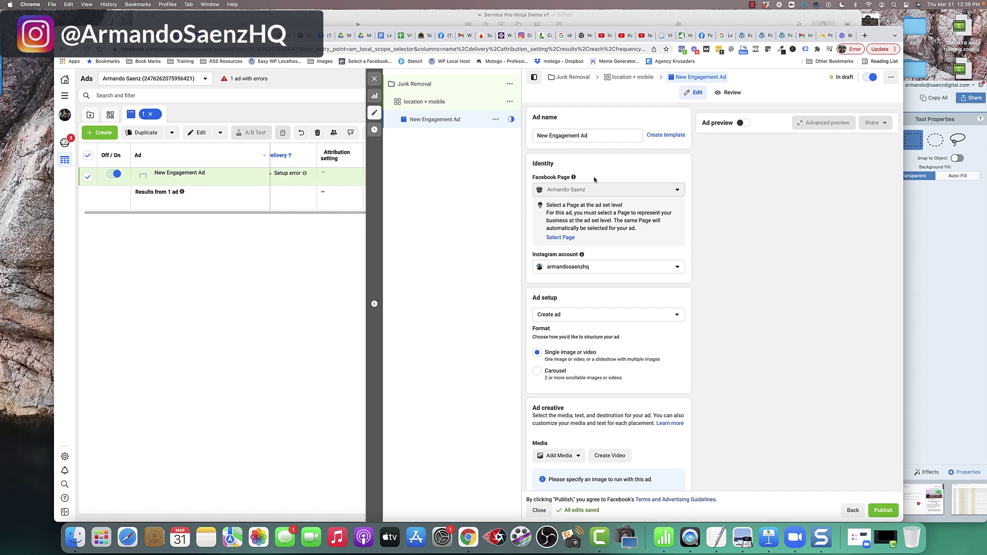
Rename the ad to 'Junk removal'.
drag(589, 135, 535, 137)
text(Junk)
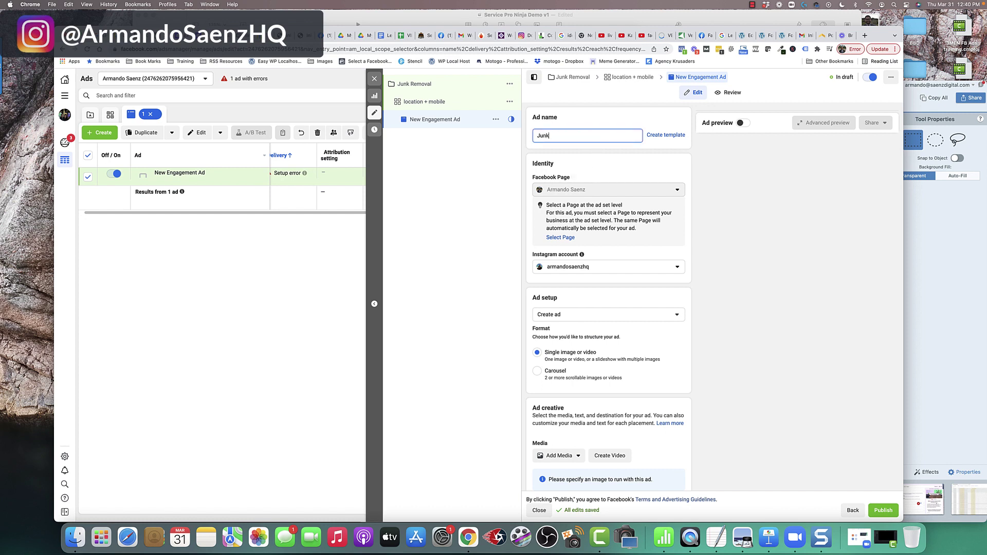
text( removal)
click(570, 164)
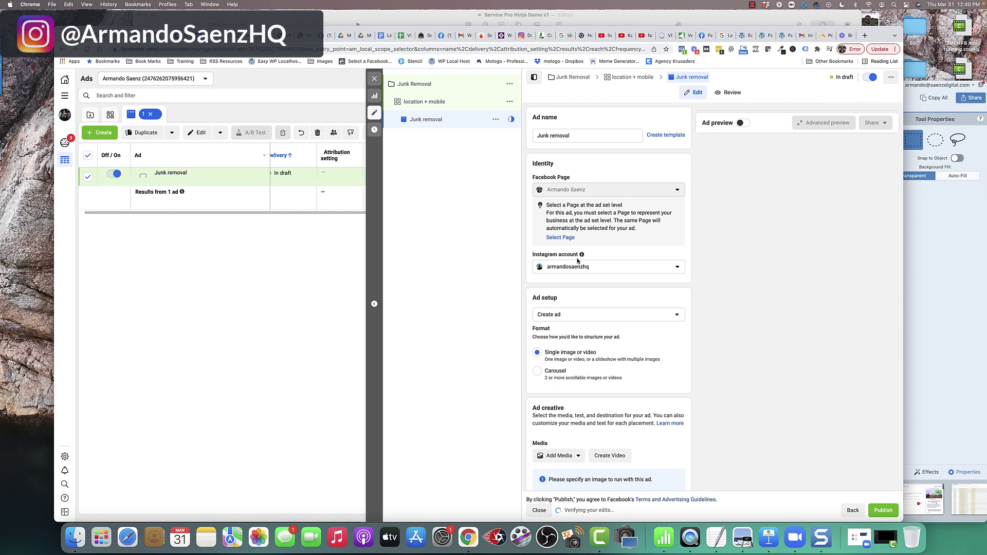
Keep Create ad as the ad setup and show the Add Media options.
scroll(578, 260, down, 4)
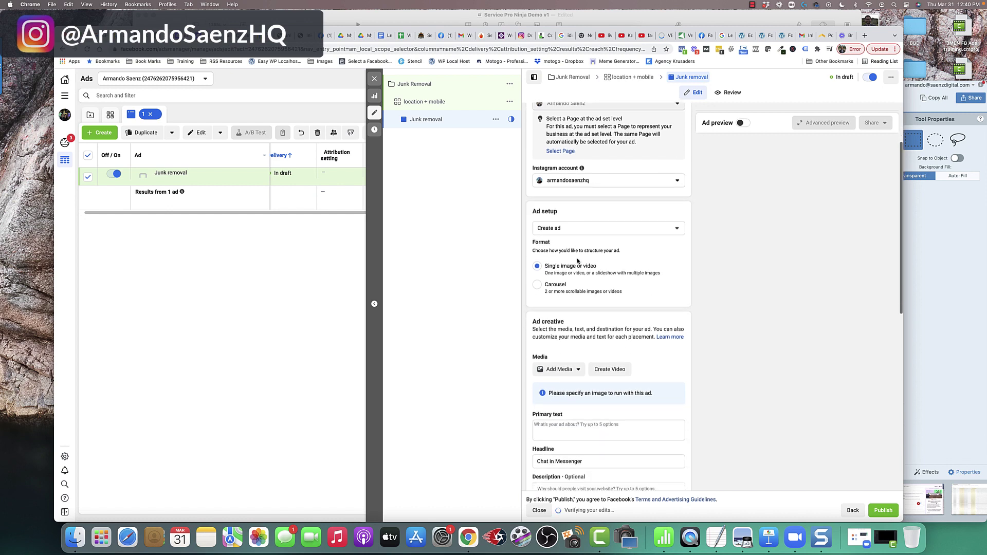
scroll(565, 215, down, 1)
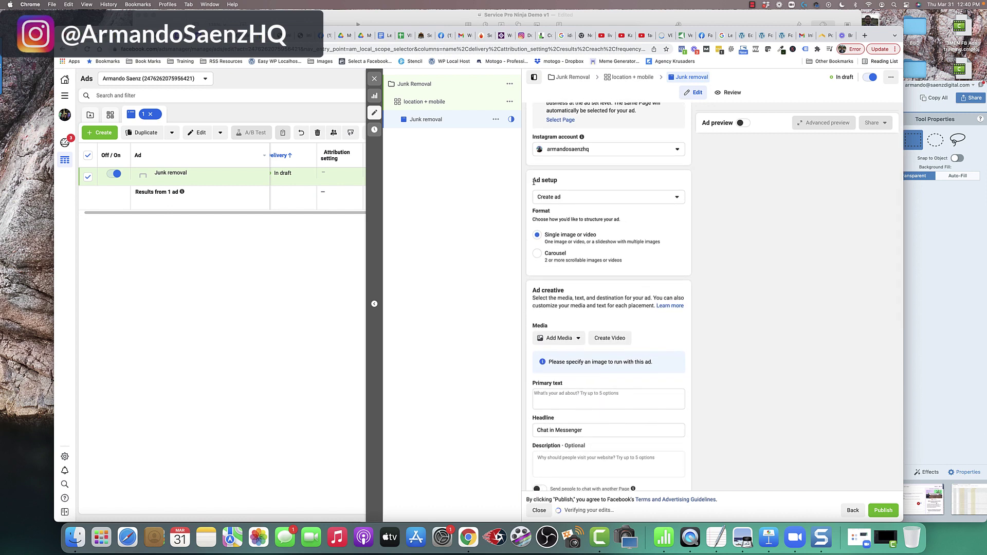
click(562, 201)
click(562, 215)
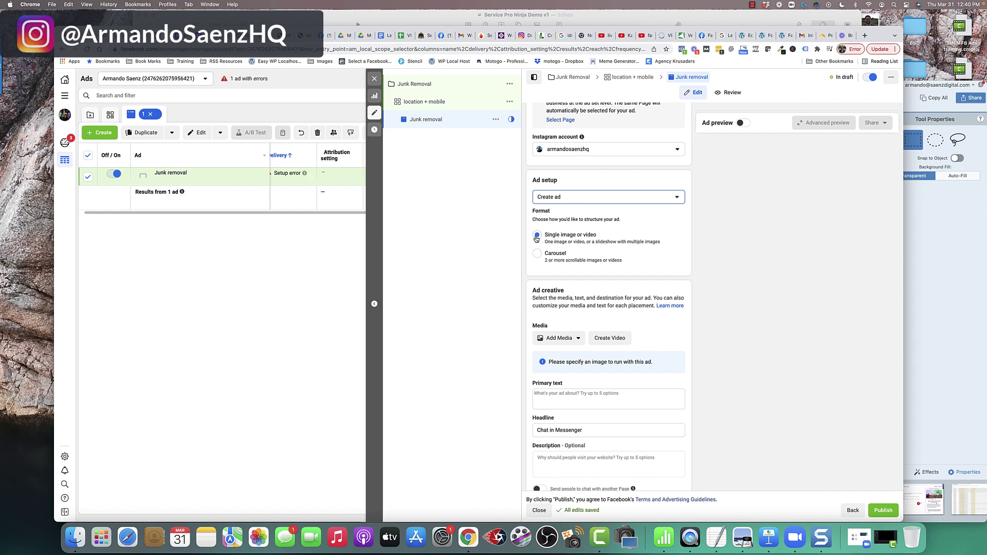
scroll(539, 238, down, 3)
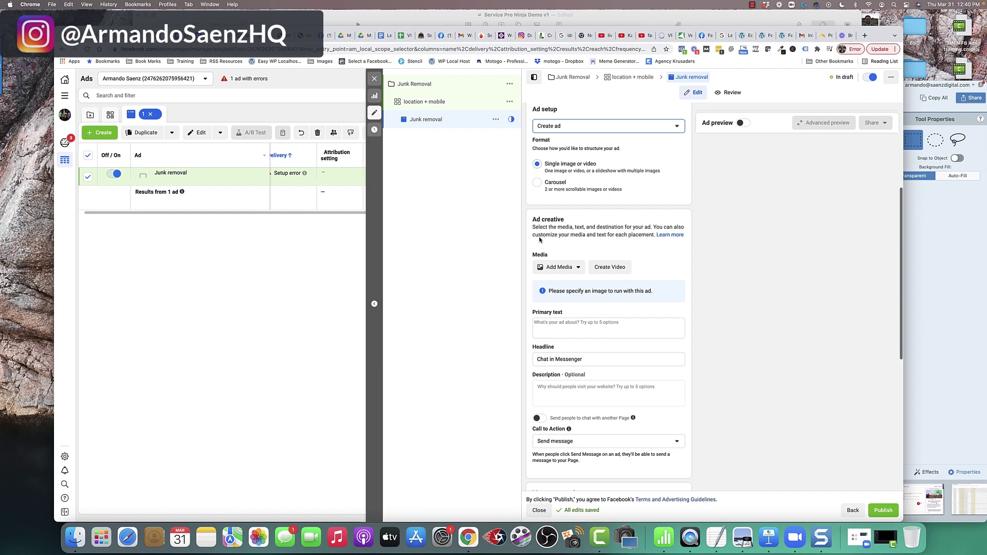
click(565, 267)
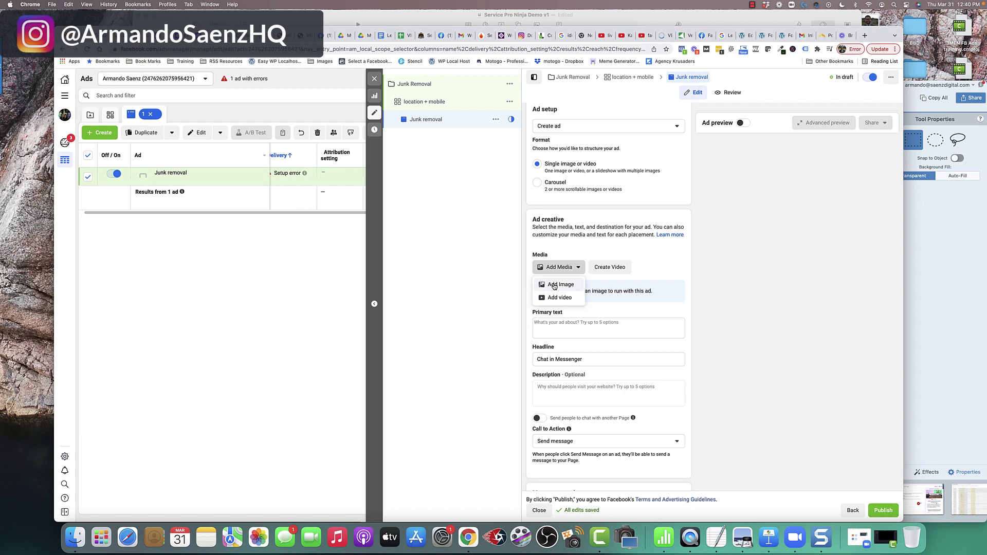
Add an image and select the primary text paragraph about the follow-up backend system.
click(554, 286)
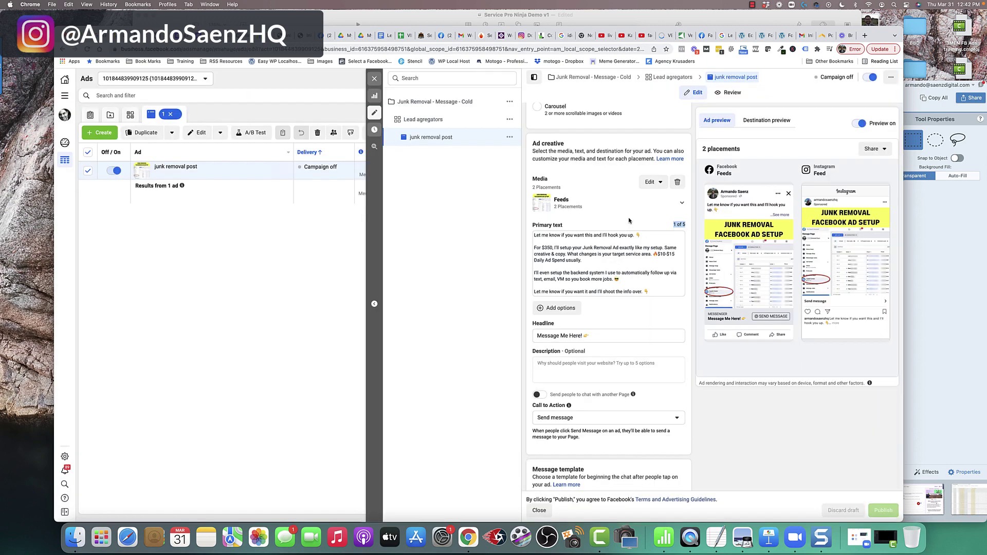
mouse_move(566, 225)
drag(539, 237, 643, 262)
click(647, 274)
triple_click(647, 274)
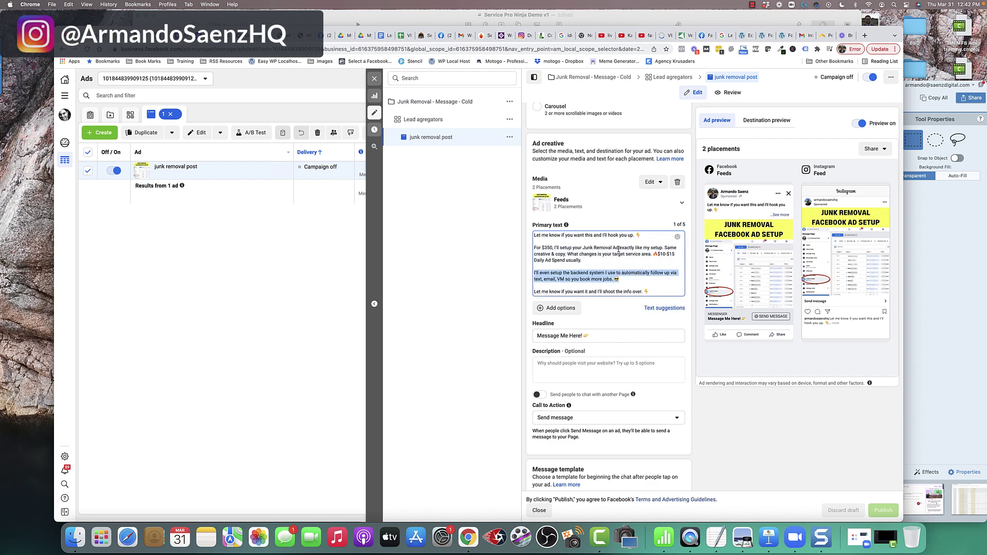
scroll(566, 228, down, 4)
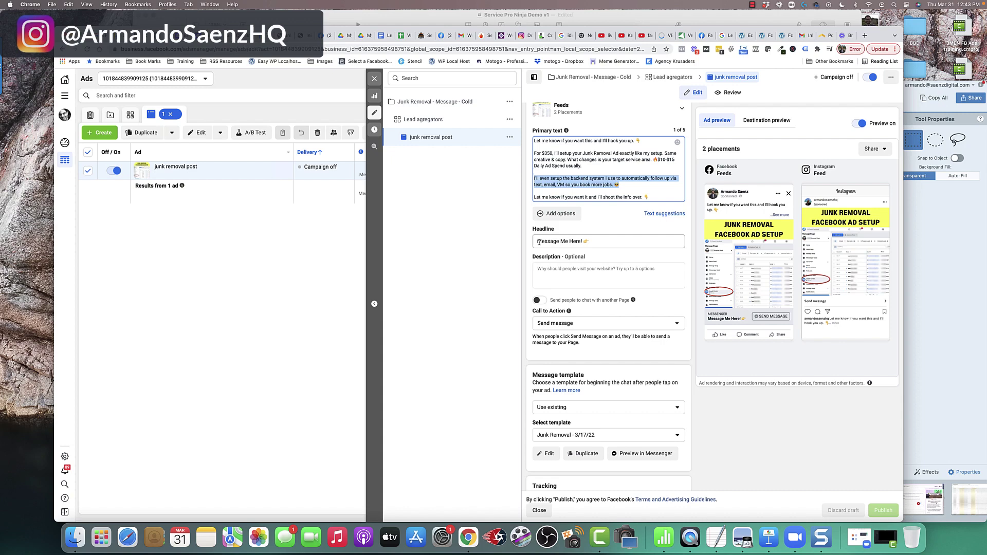
Check the call to action choices, leaving Send message selected.
mouse_move(750, 319)
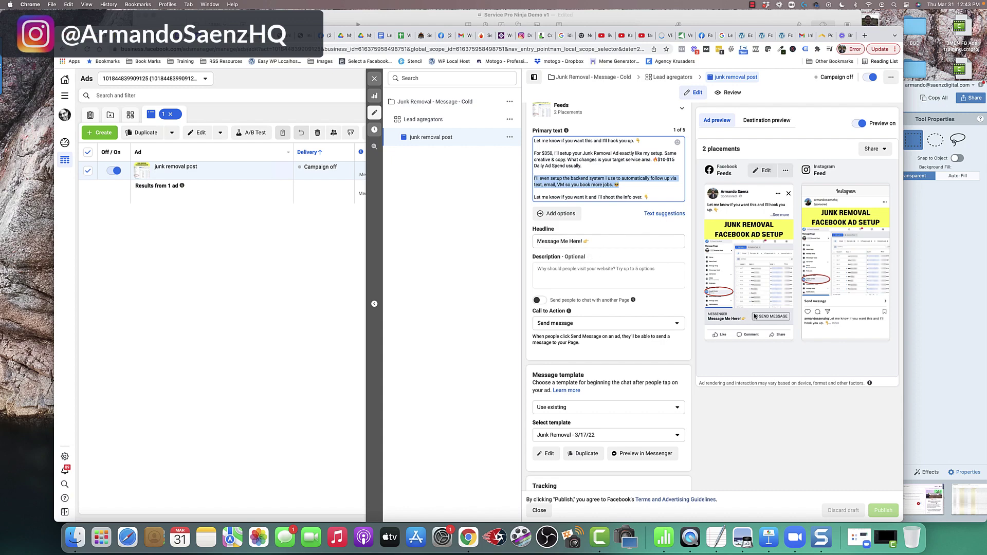
scroll(540, 243, down, 3)
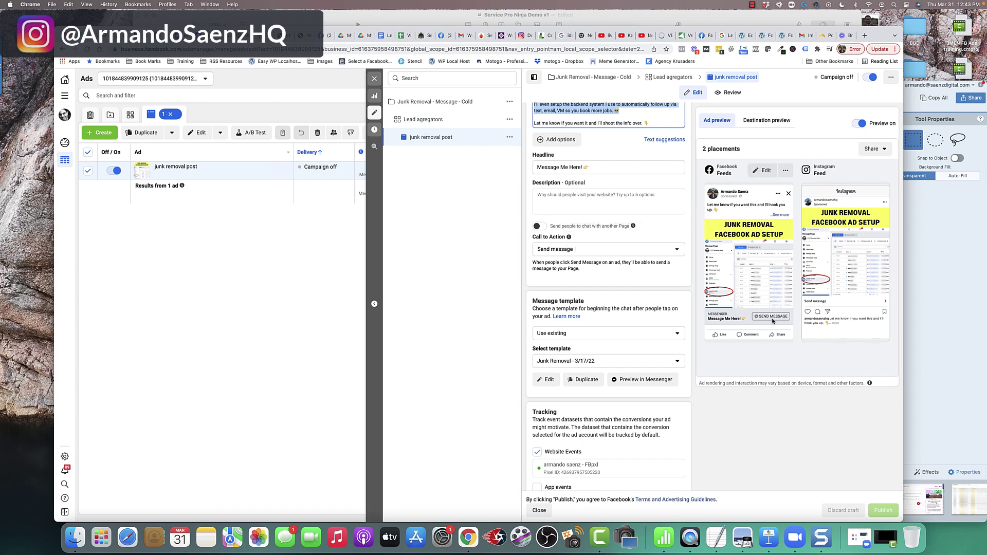
click(675, 251)
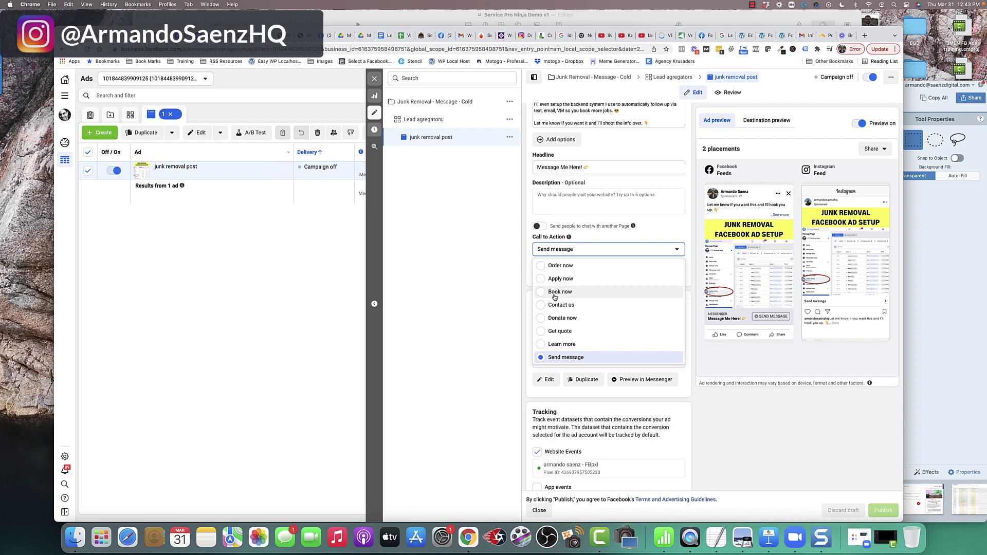
scroll(555, 297, down, 2)
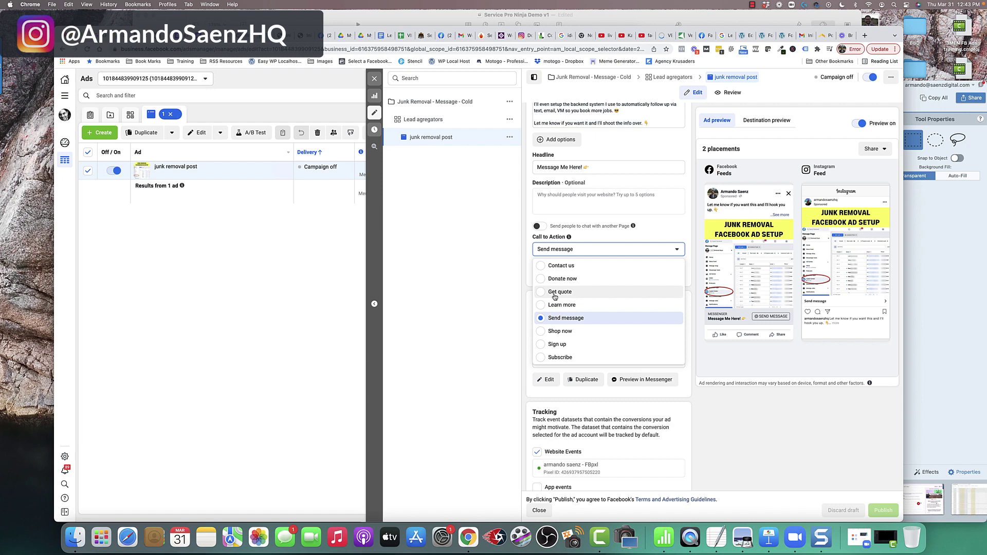
click(529, 290)
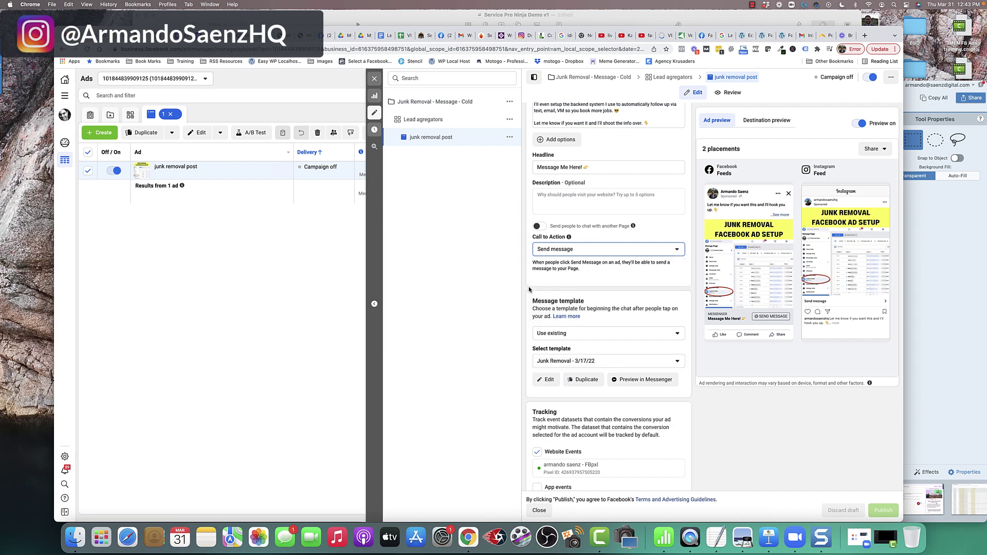
scroll(530, 293, down, 2)
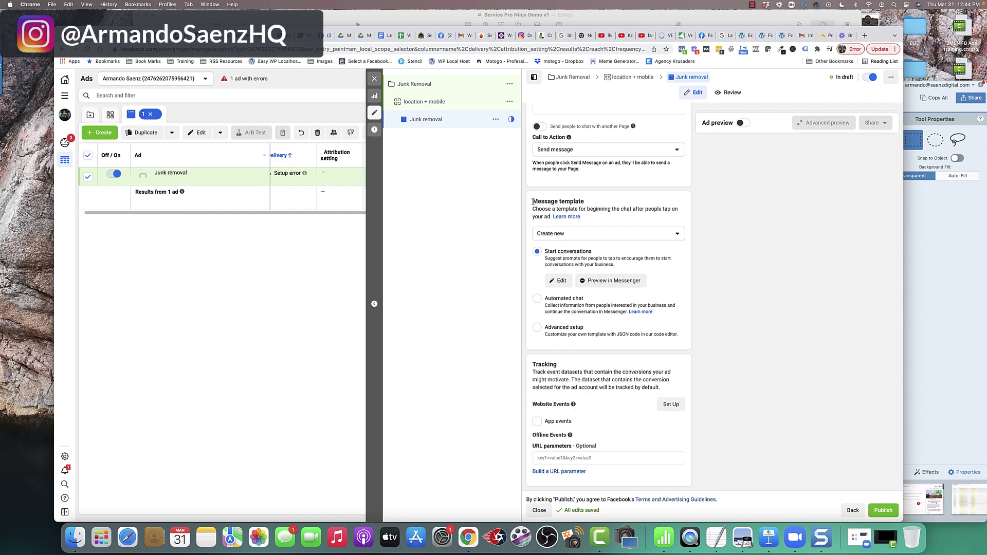
Set the Junk removal ad's message template to Create new with Start conversations.
drag(533, 201, 671, 349)
click(671, 348)
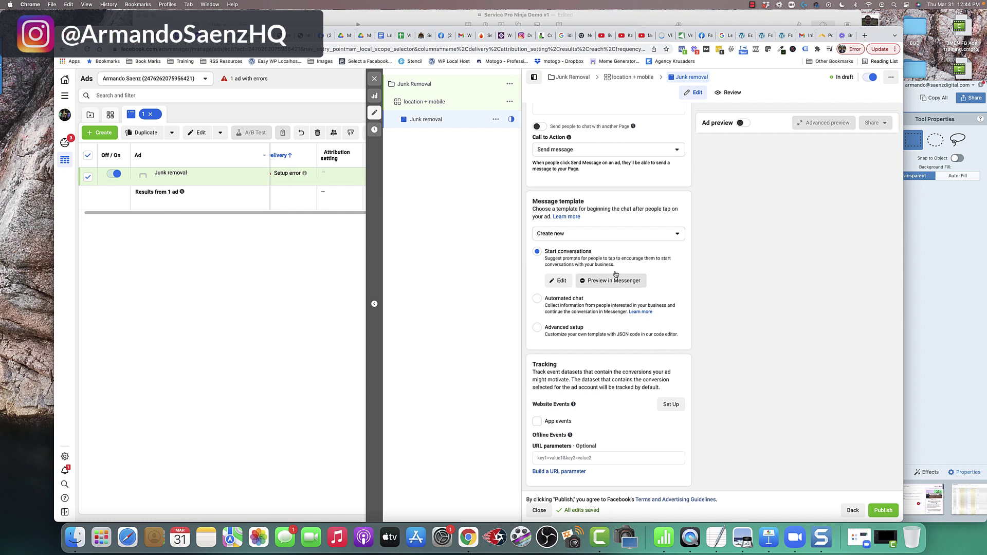
click(673, 234)
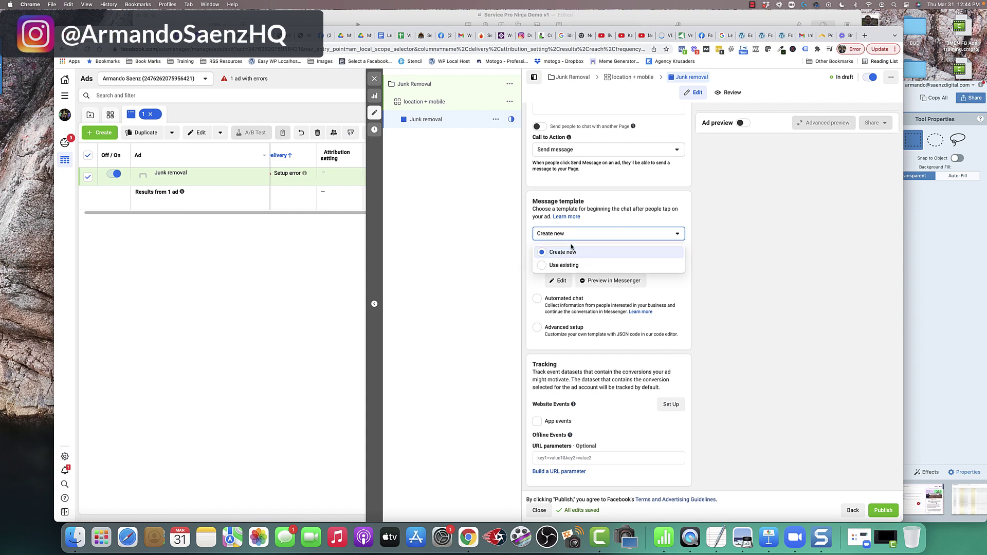
click(565, 252)
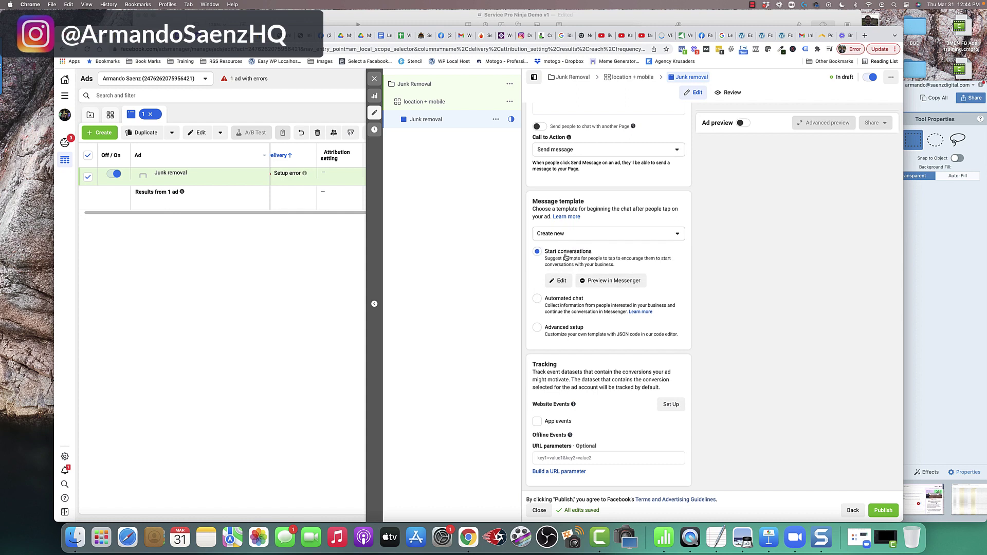
Open the Start conversations template editor and select the greeting wording to rewrite.
click(562, 284)
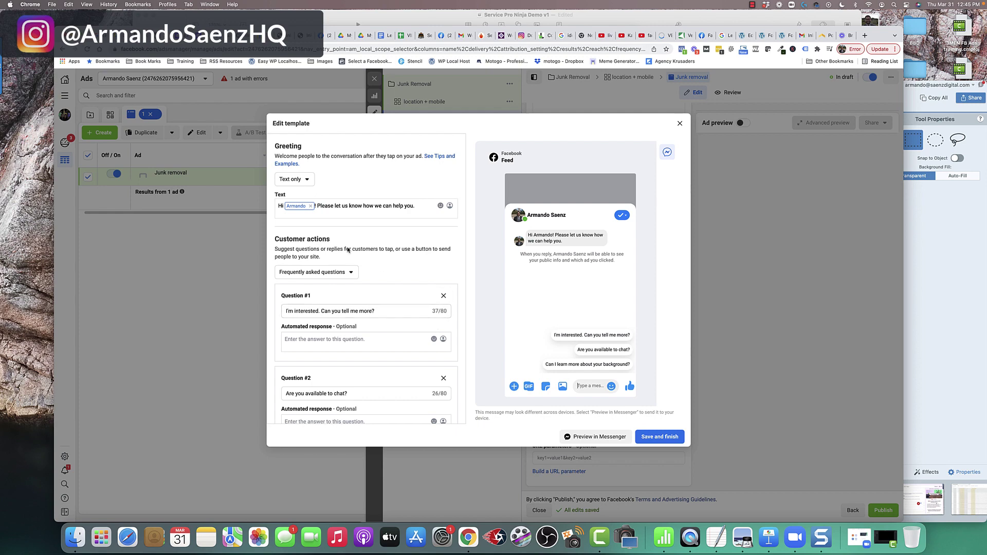
drag(318, 207, 416, 210)
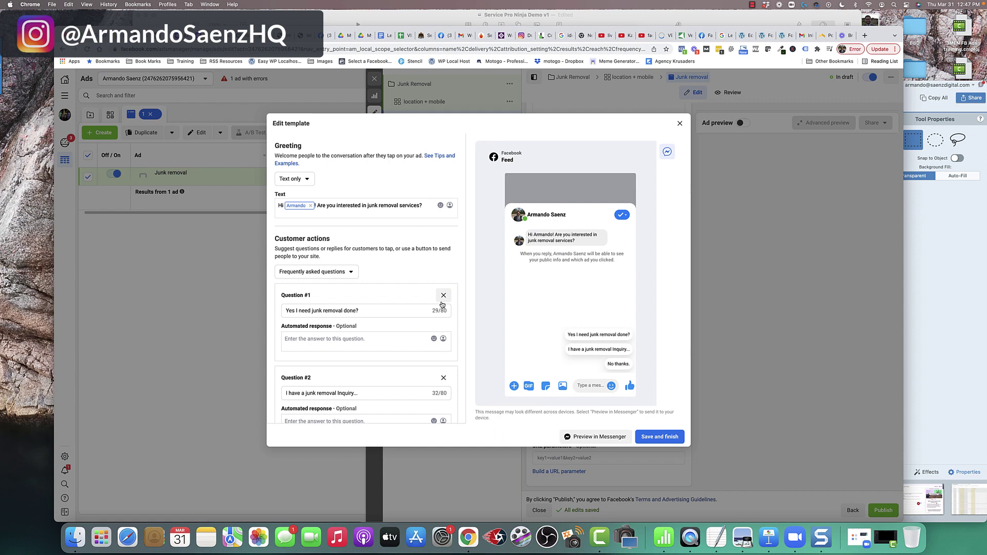
Review the template's frequently asked question replies and save the message template.
scroll(442, 304, down, 2)
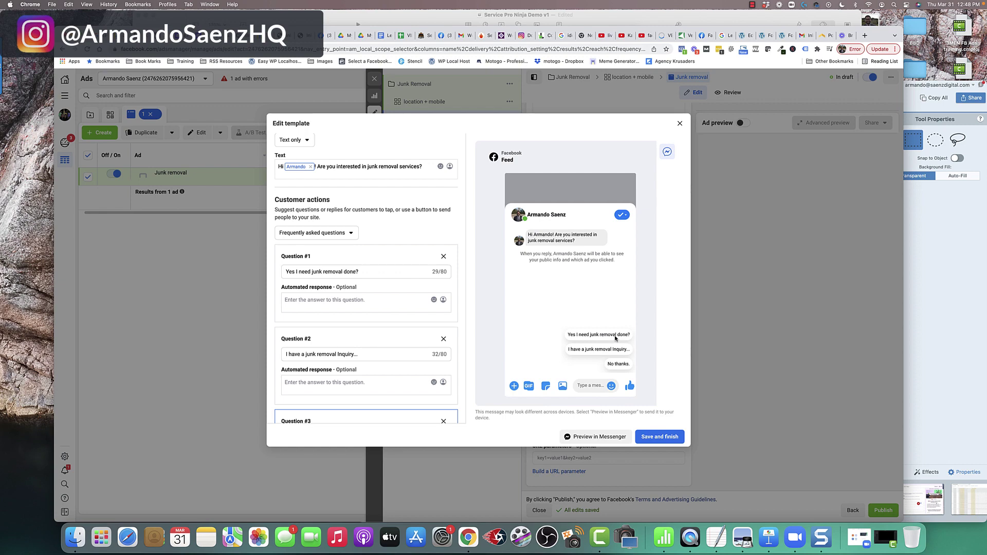
scroll(399, 323, down, 2)
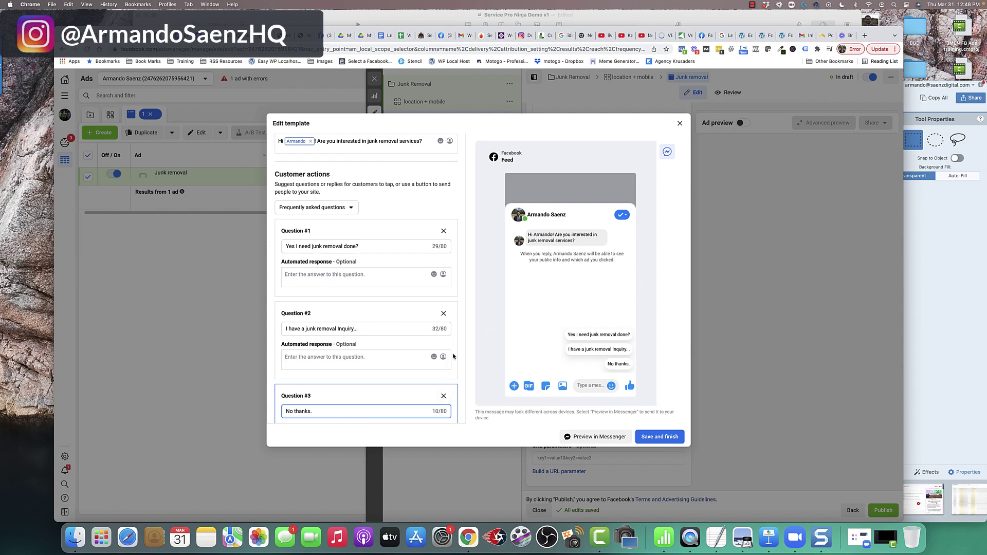
scroll(454, 355, down, 1)
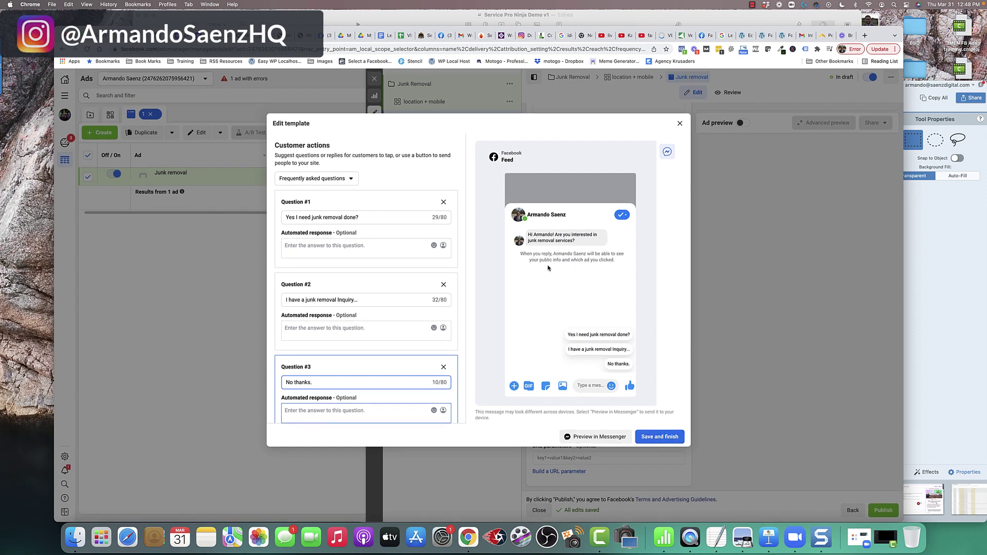
click(657, 438)
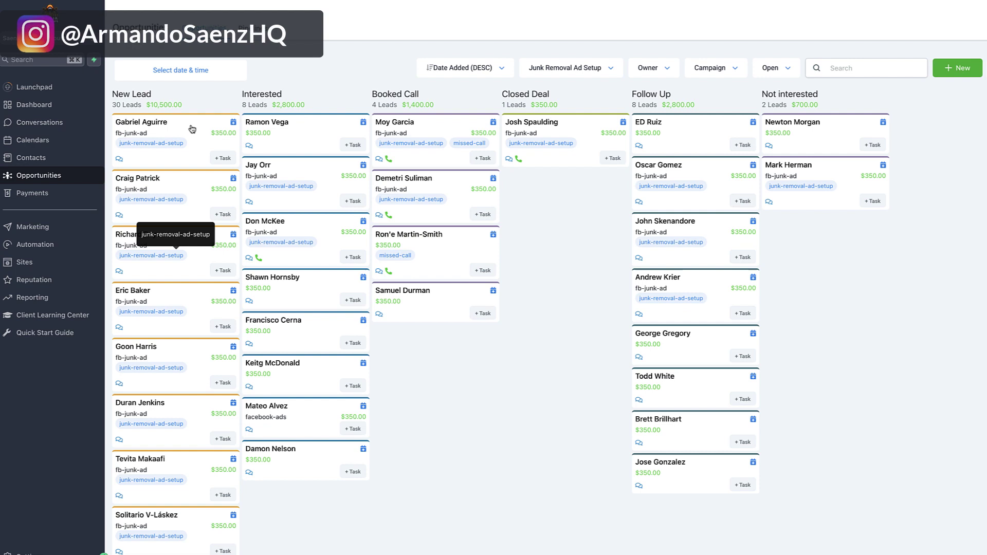
Drag a lead's opportunity card toward the Closed Deal stage without dropping it.
mouse_move(421, 129)
mouse_down()
mouse_move(565, 123)
mouse_move(411, 117)
mouse_move(428, 126)
mouse_move(428, 144)
mouse_up()
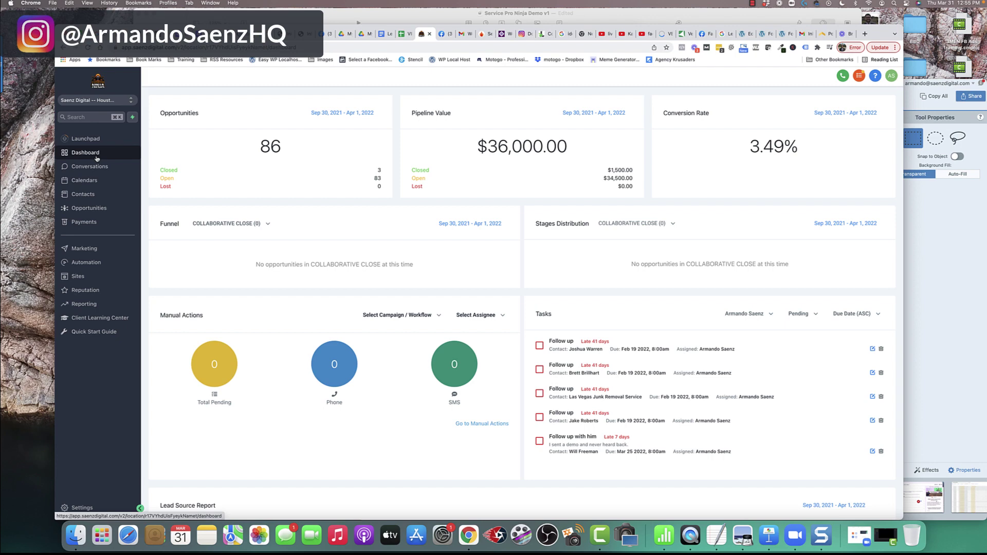
click(80, 507)
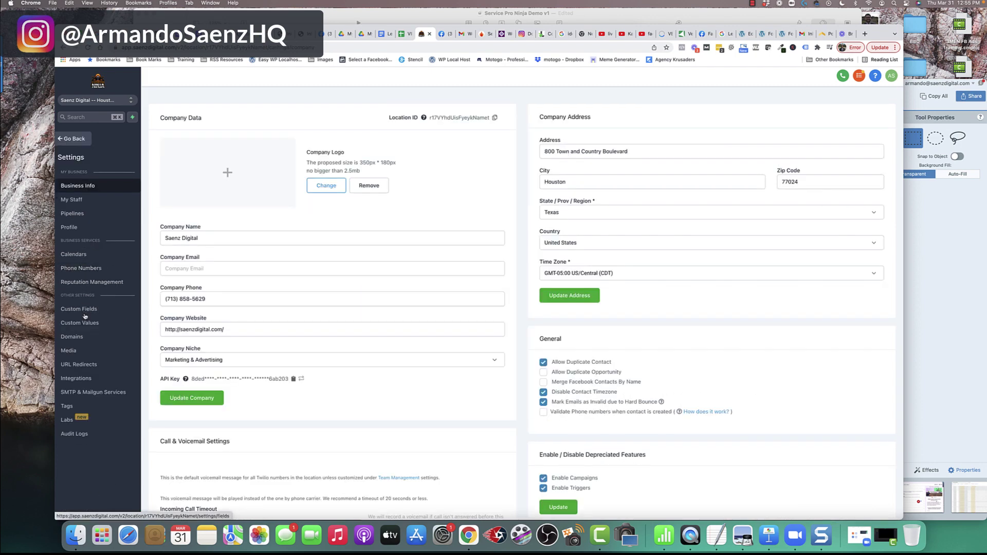
click(78, 378)
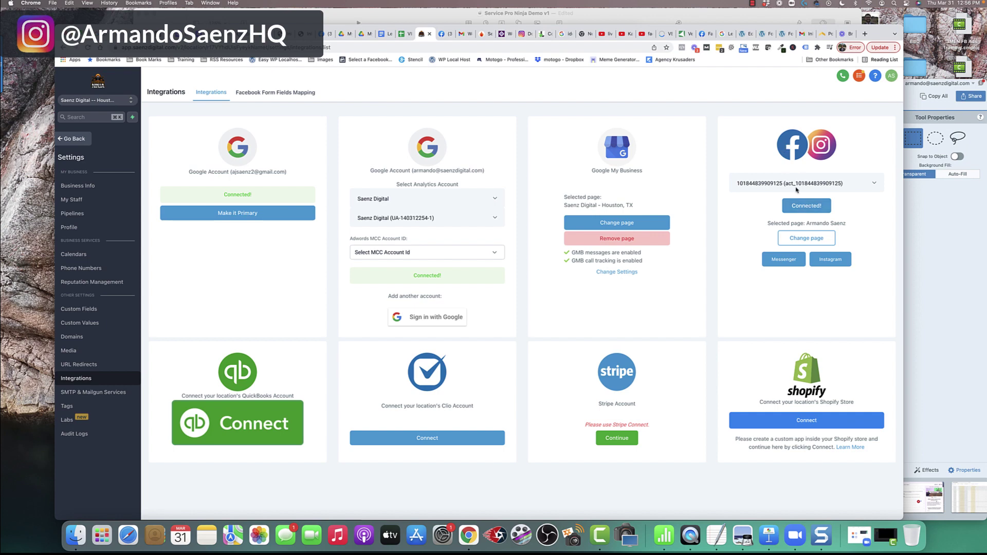
click(78, 141)
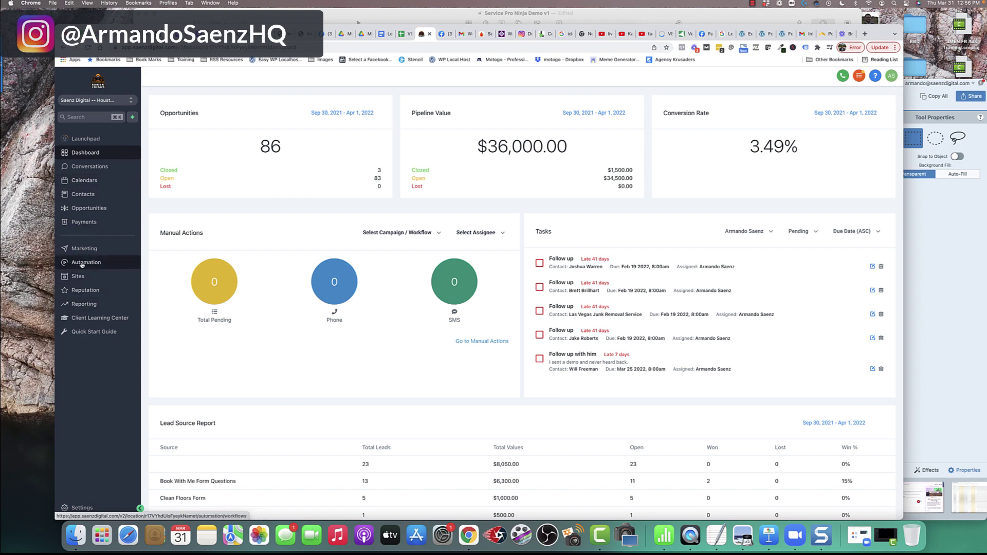
Open the Published workflows folder and browse the recipe list, including Recipe - FB Messenger.
click(81, 263)
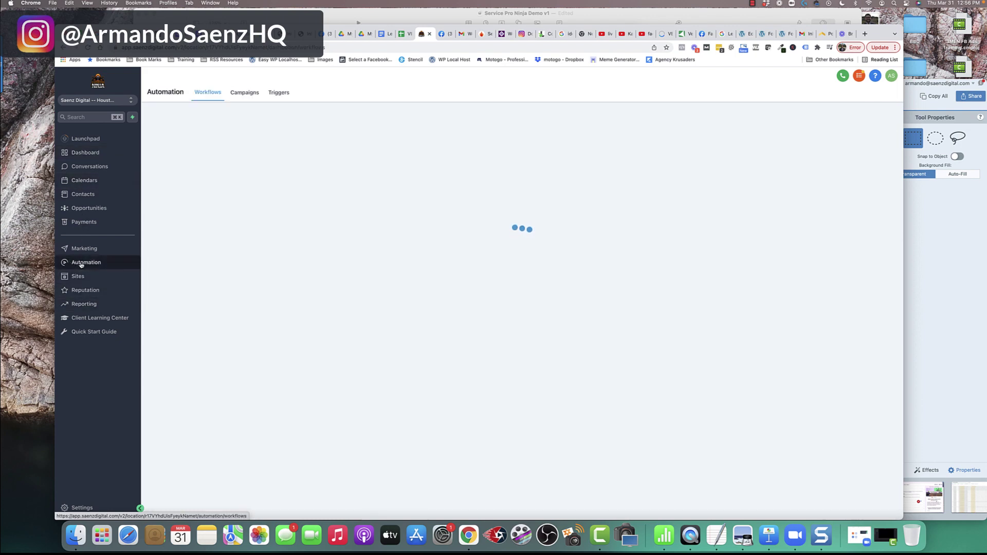
click(266, 191)
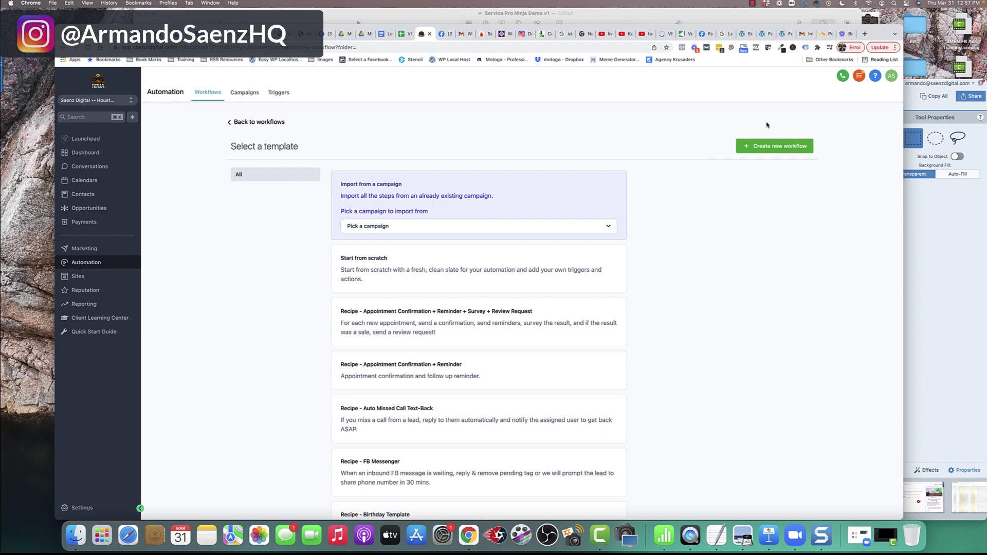
scroll(424, 275, down, 1)
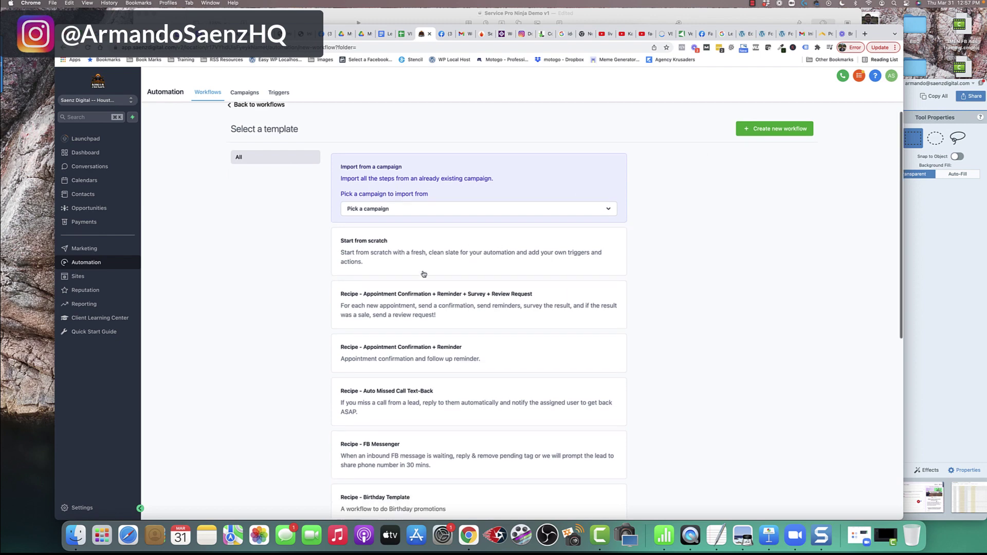
click(529, 210)
click(678, 284)
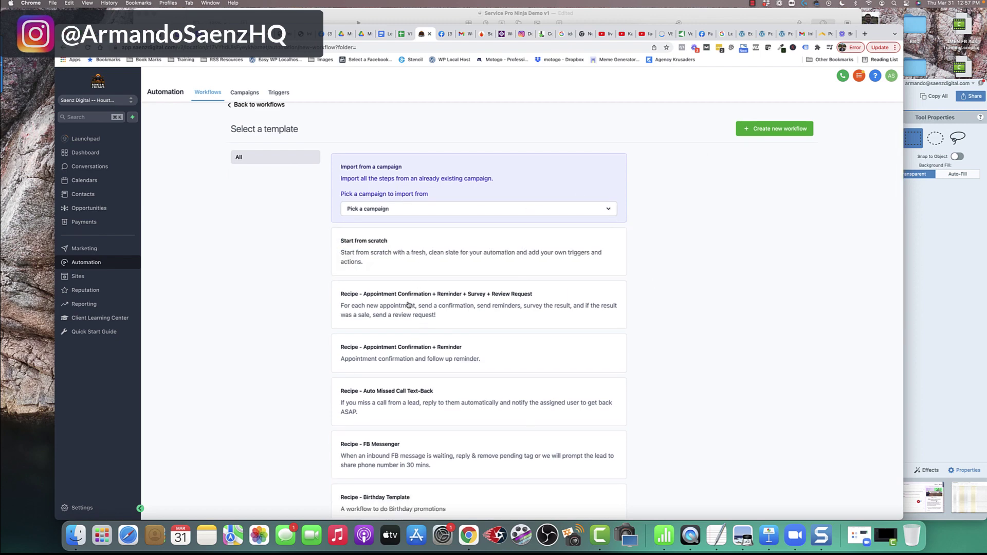
scroll(409, 306, down, 3)
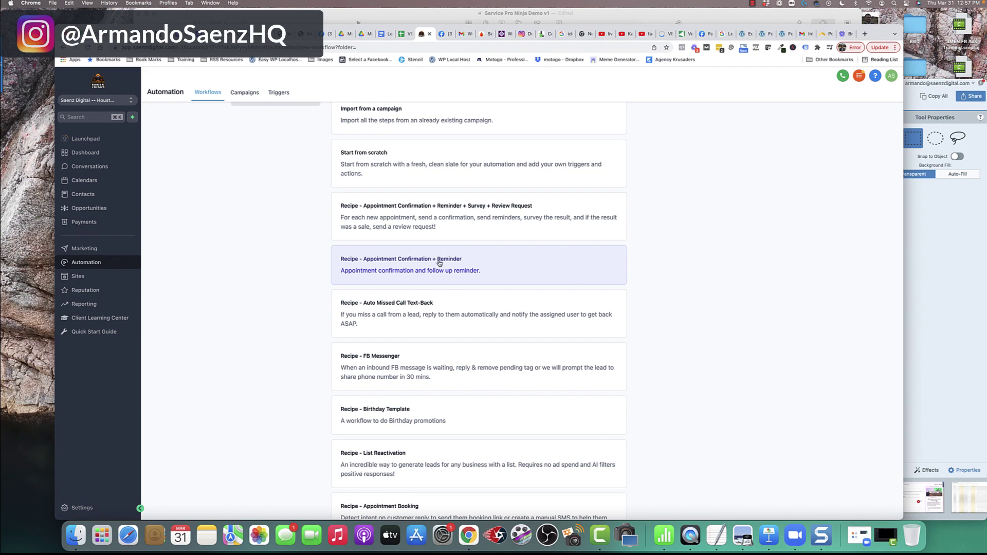
scroll(440, 263, down, 3)
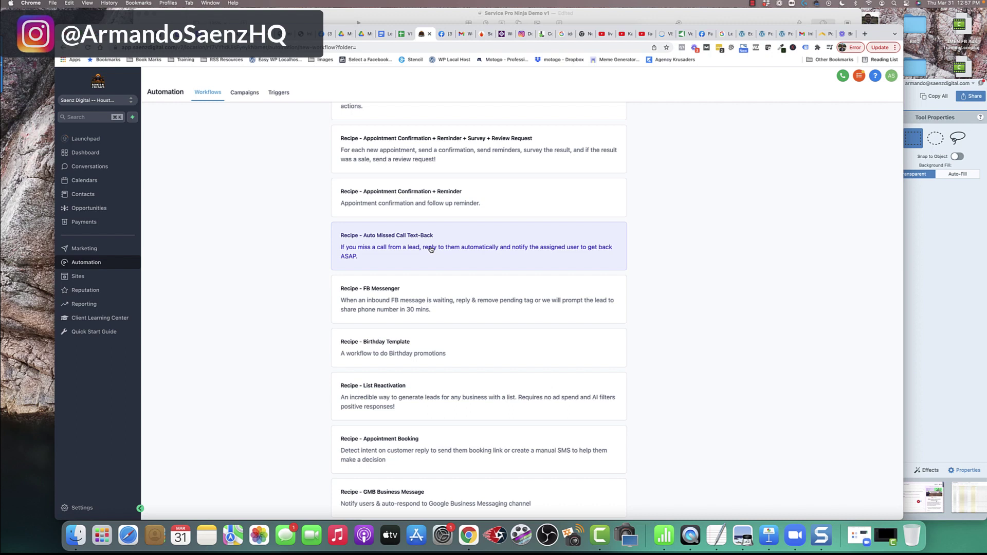
scroll(431, 249, down, 1)
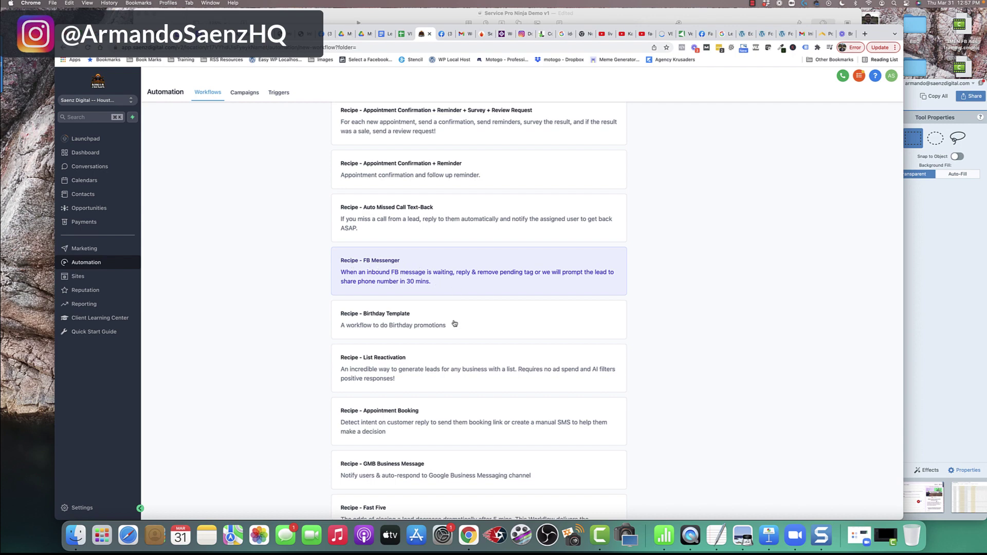
scroll(457, 335, up, 4)
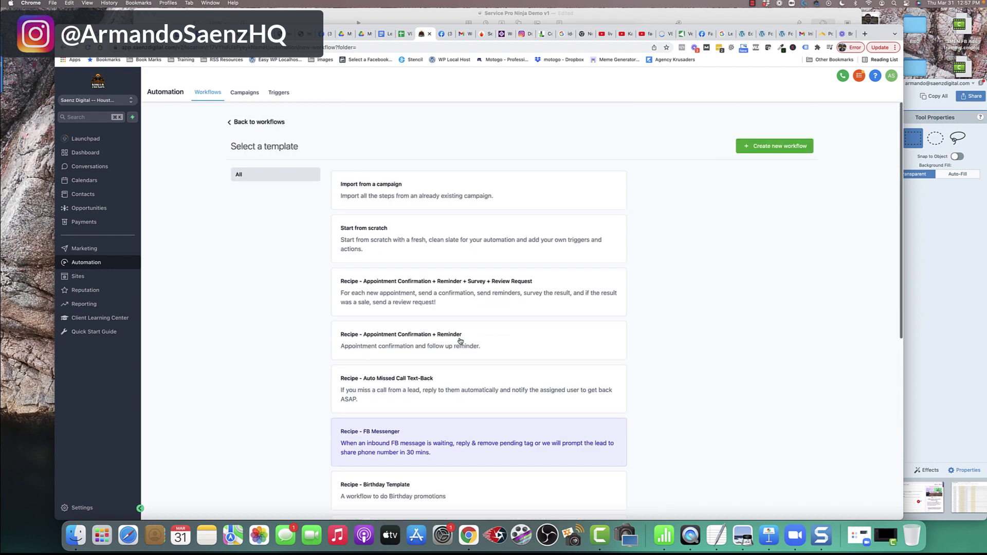
Create a new workflow from the Recipe - FB Messenger template.
click(764, 151)
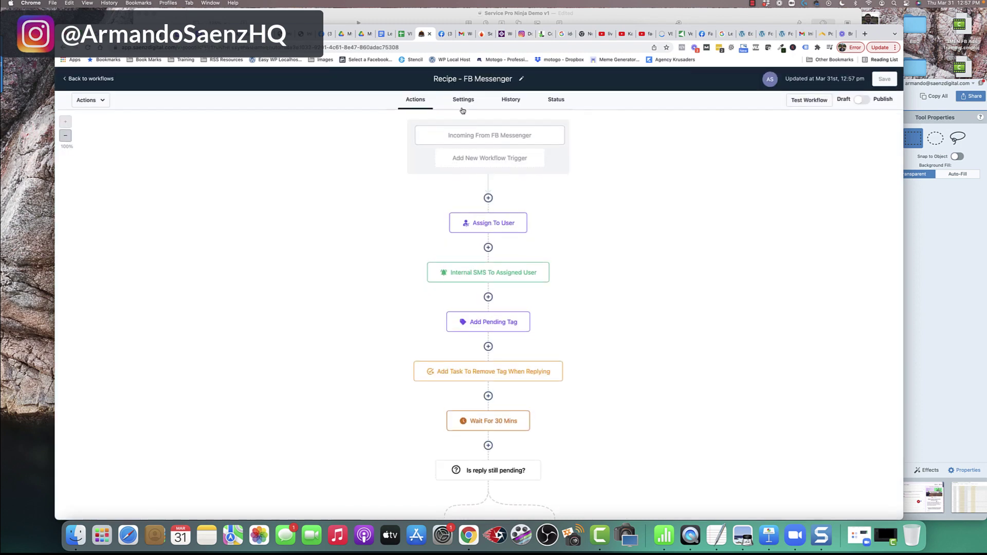
scroll(478, 139, down, 5)
scroll(499, 164, up, 5)
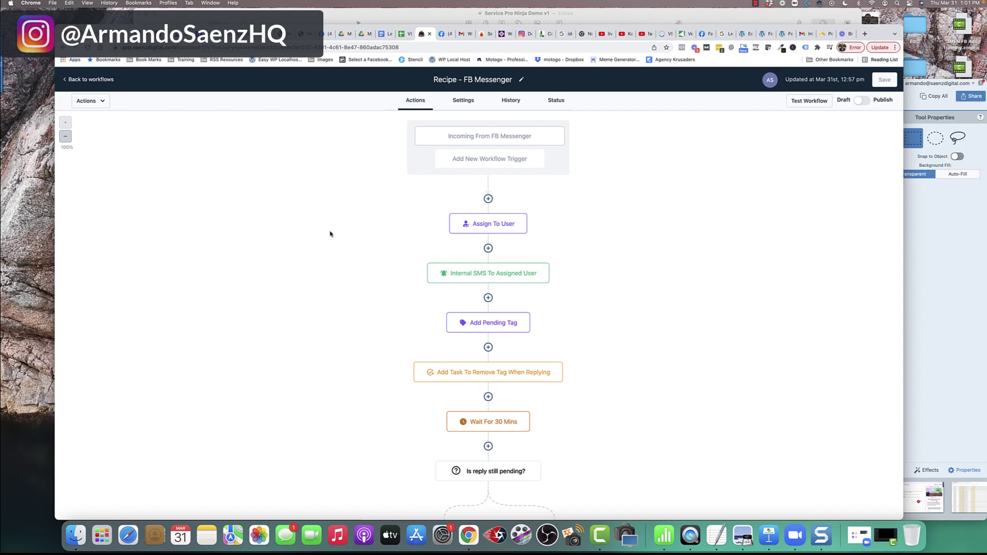
scroll(331, 233, down, 4)
scroll(330, 234, up, 4)
Set the Messenger trigger's second filter to exact match phrase "I'm interested. Can you tell me more?".
click(484, 138)
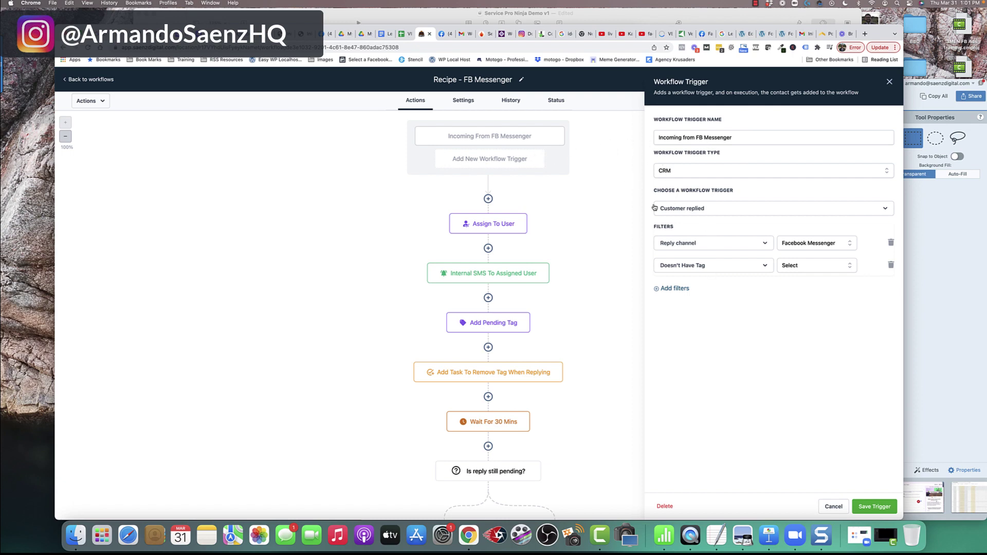
click(758, 266)
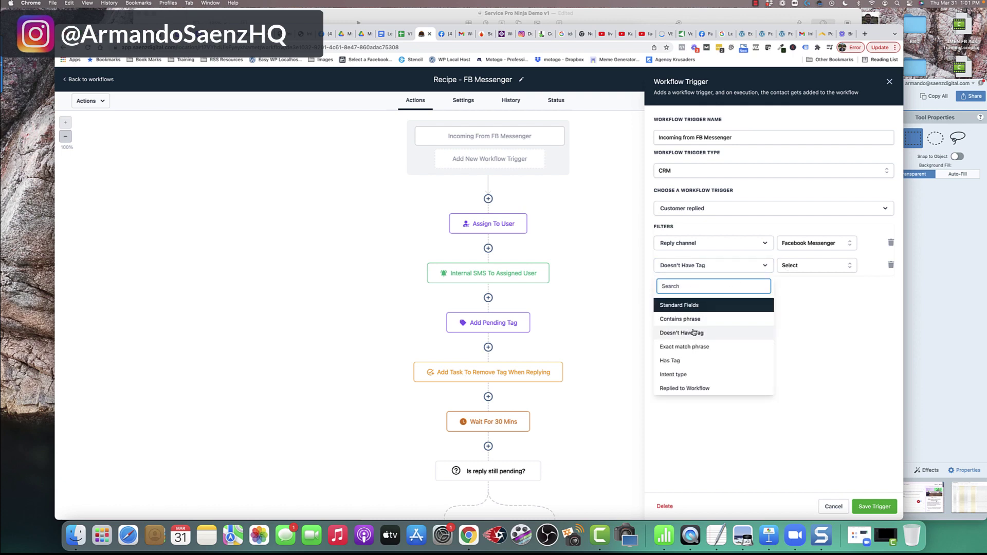
click(694, 347)
click(813, 266)
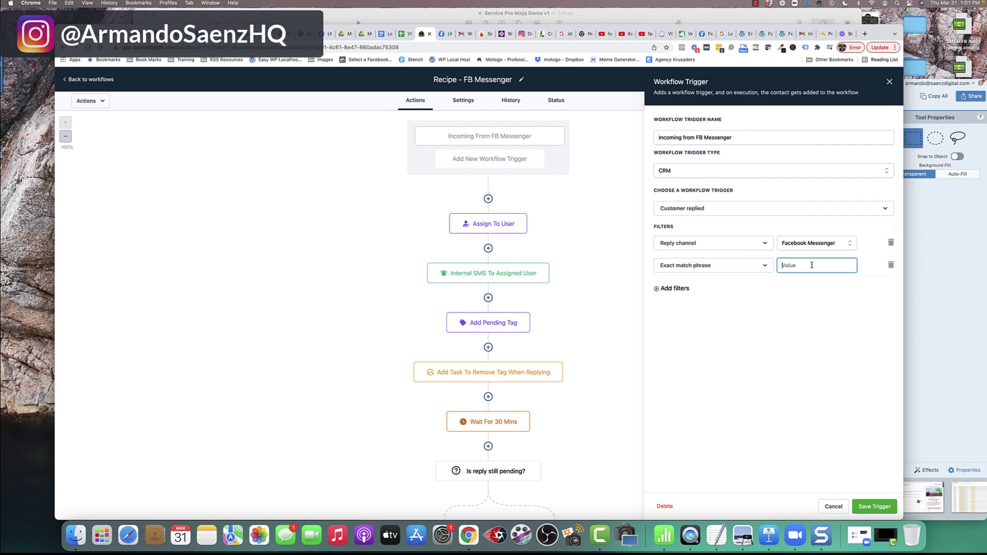
text(I'm interested. Can you tell me more?)
drag(797, 265, 873, 270)
click(831, 287)
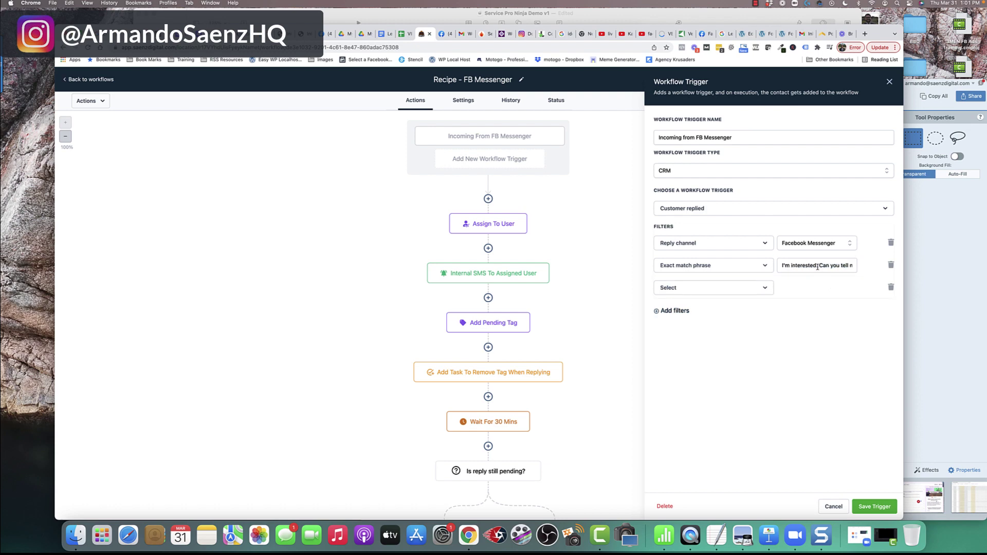
click(890, 289)
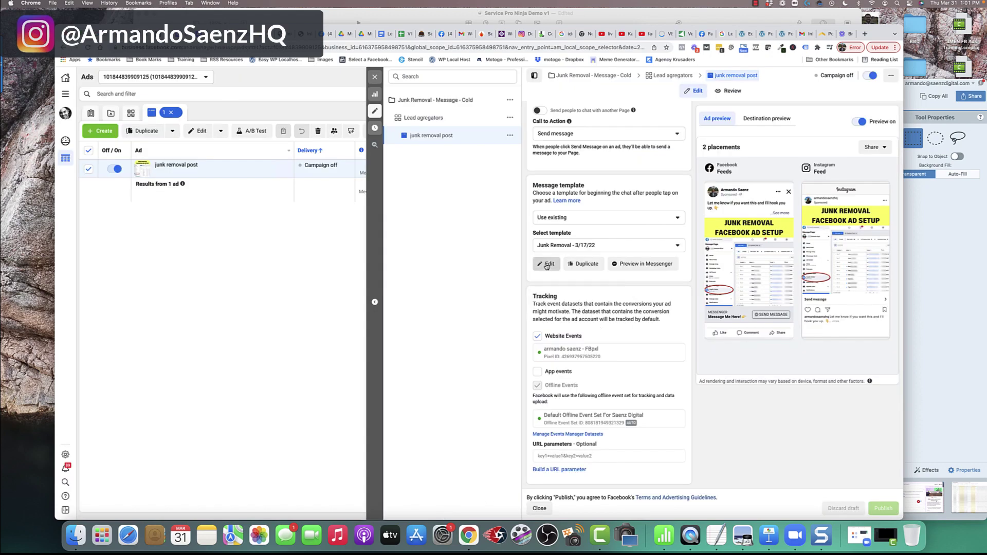
Check the template's Question #1 phrase "I'm interested. Can you tell me more?" and return to GoHighLevel.
click(547, 265)
drag(386, 309, 268, 311)
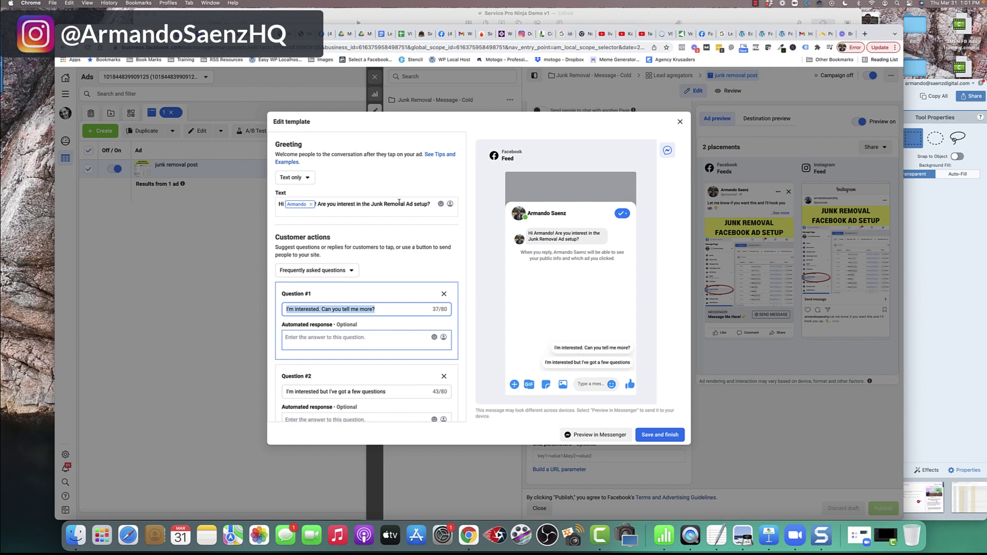
click(421, 33)
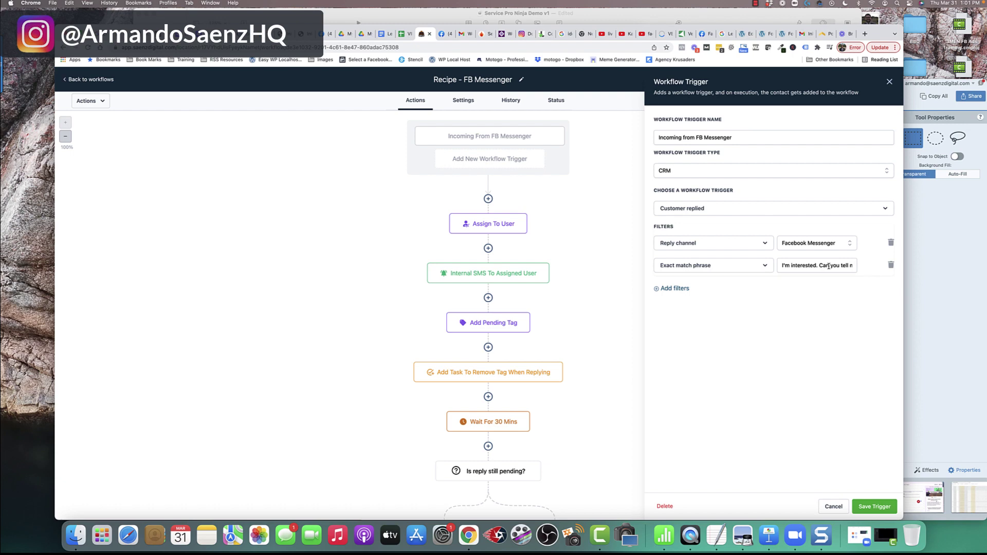
Save the trigger, then view and cancel the Assign To User and Internal SMS steps unchanged.
click(875, 507)
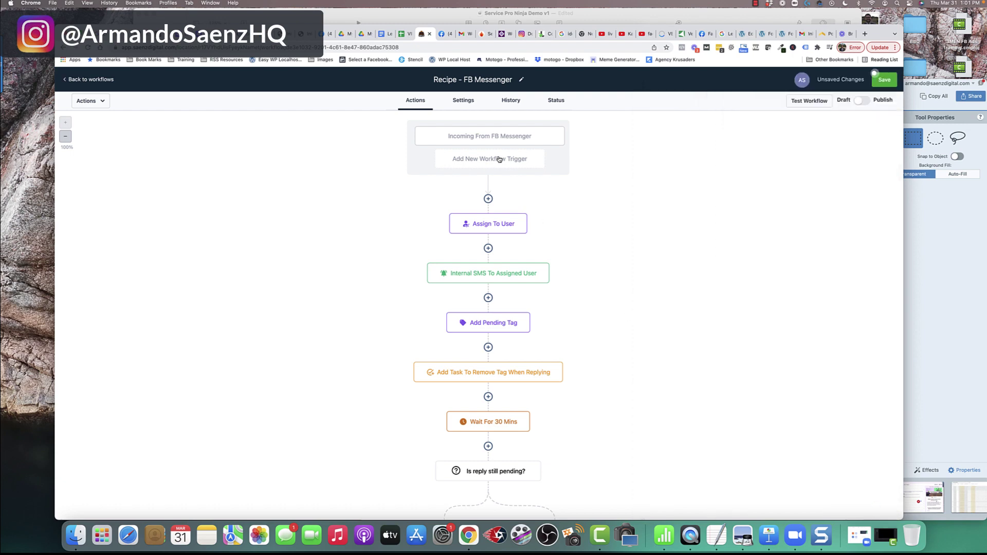
click(498, 225)
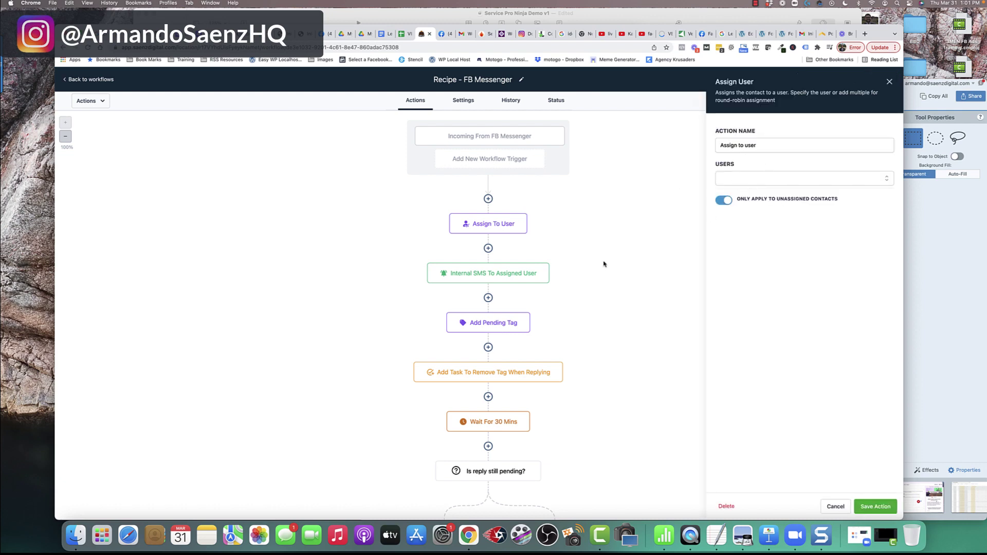
click(835, 506)
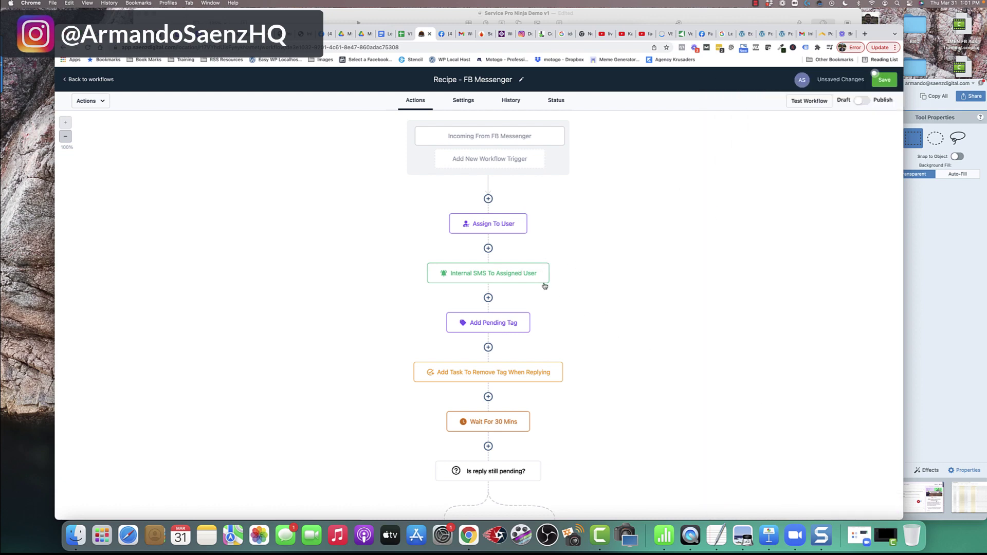
click(546, 267)
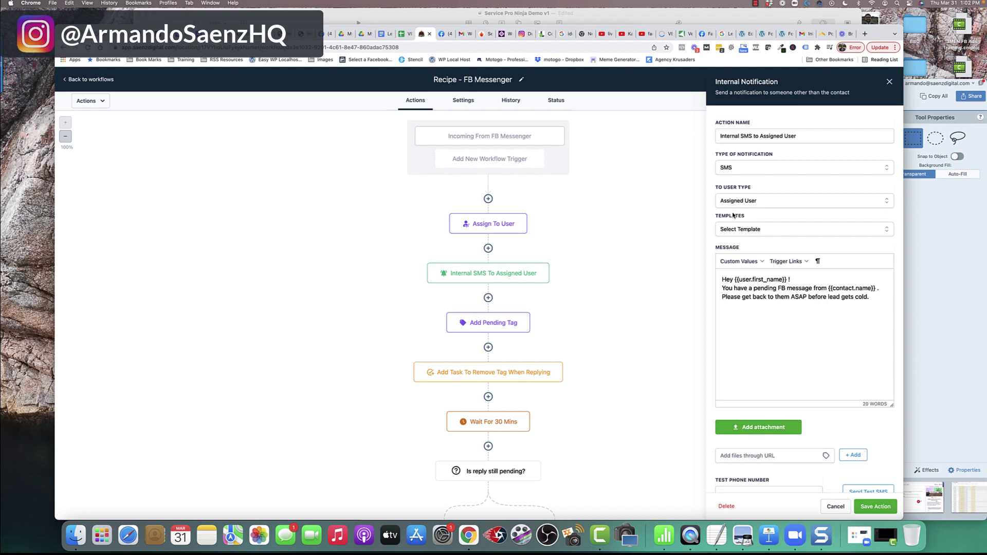
click(835, 507)
Inspect the Wait For 30 Mins, Is reply still pending?, and Send FB Message To Lead steps.
scroll(690, 371, down, 1)
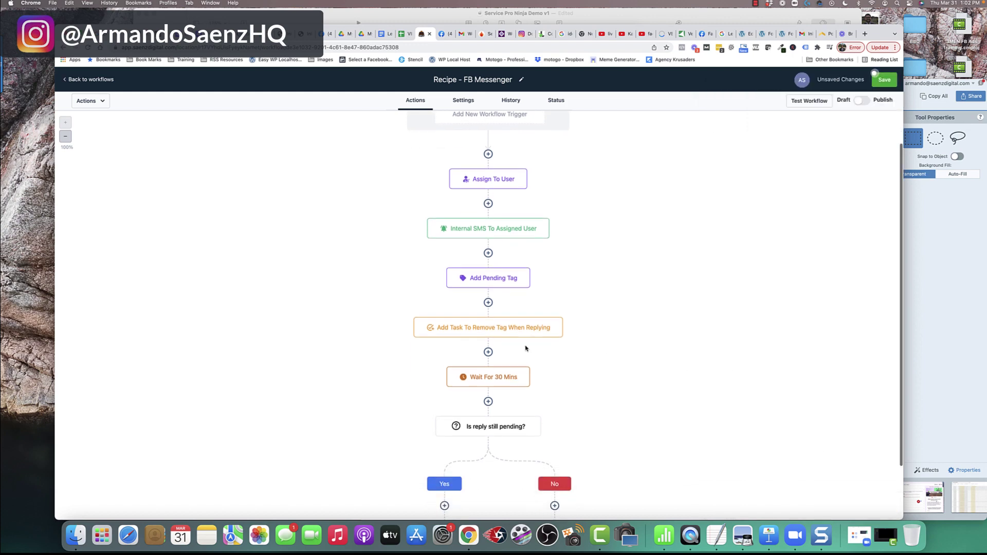
scroll(501, 331, down, 2)
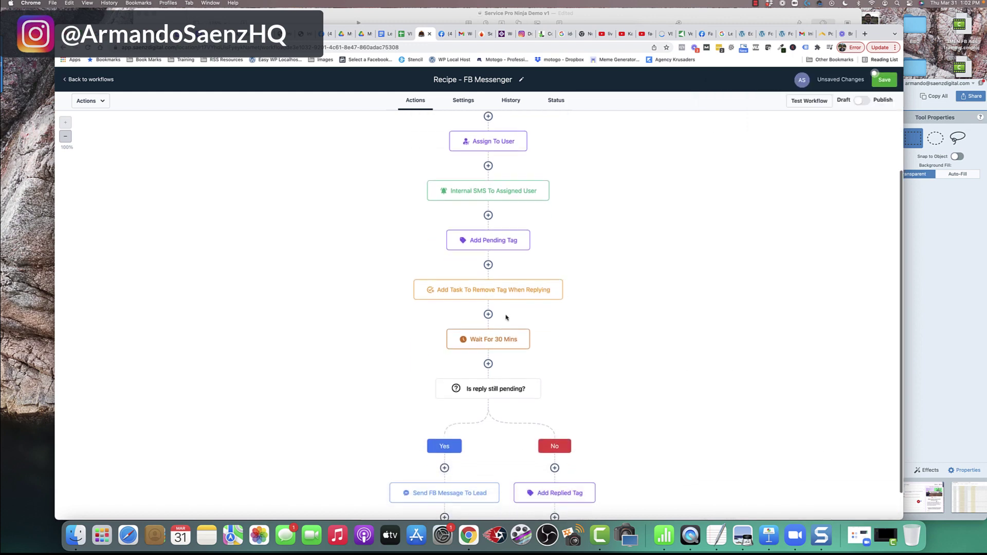
click(491, 340)
scroll(491, 339, down, 1)
scroll(491, 339, down, 2)
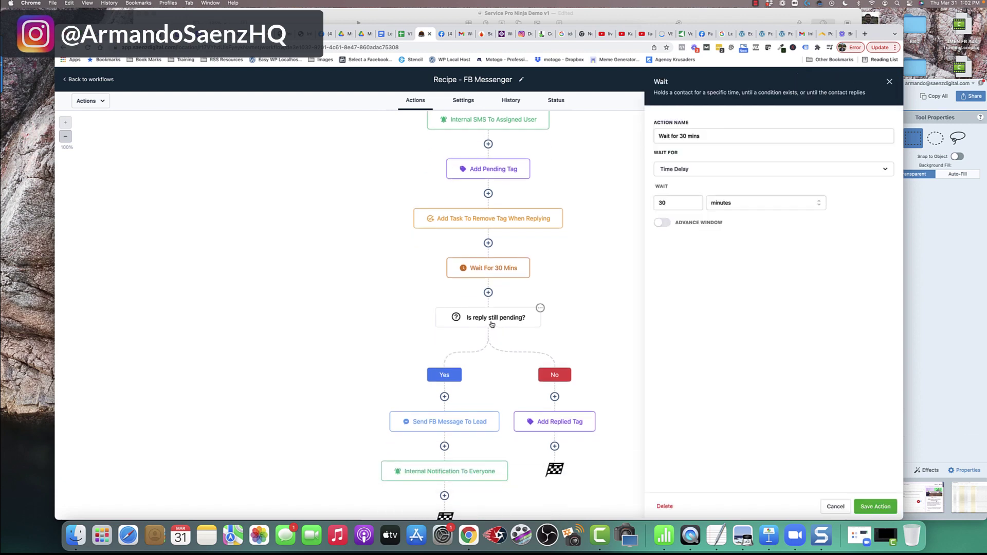
click(493, 322)
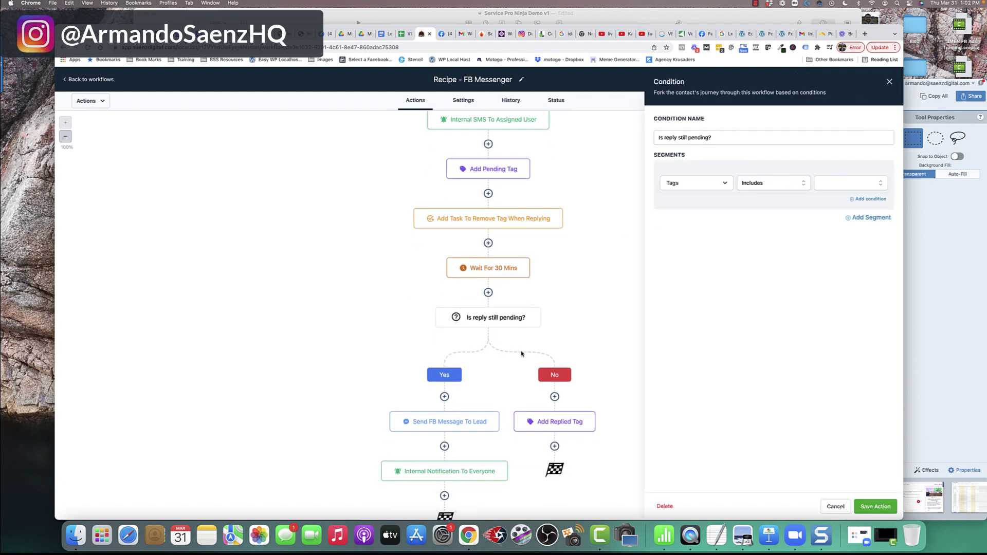
scroll(523, 354, down, 1)
click(462, 396)
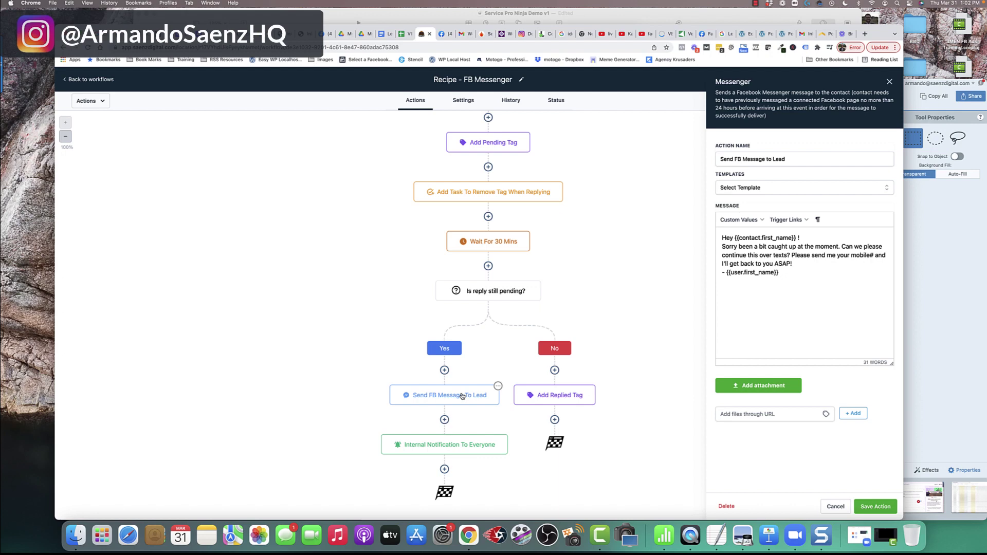